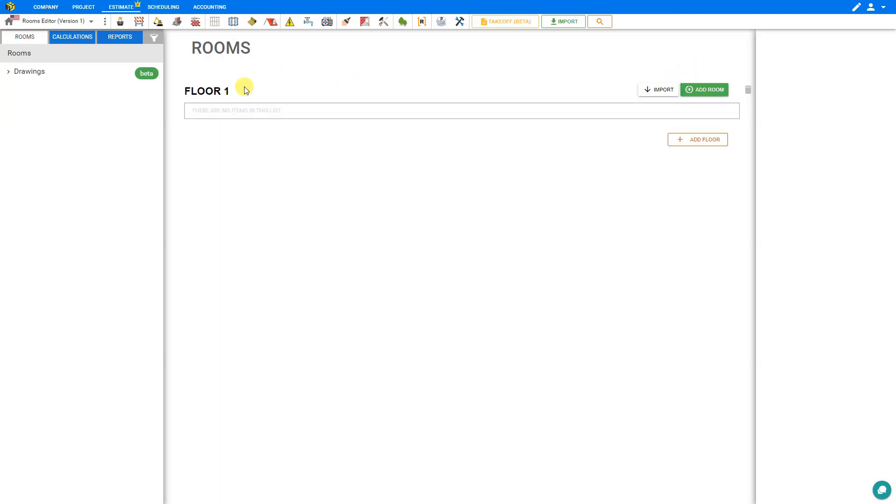
- Rename Floor 1 as GROUND FLOOR
{"action": "triple_click", "coordinate": [206, 93]}
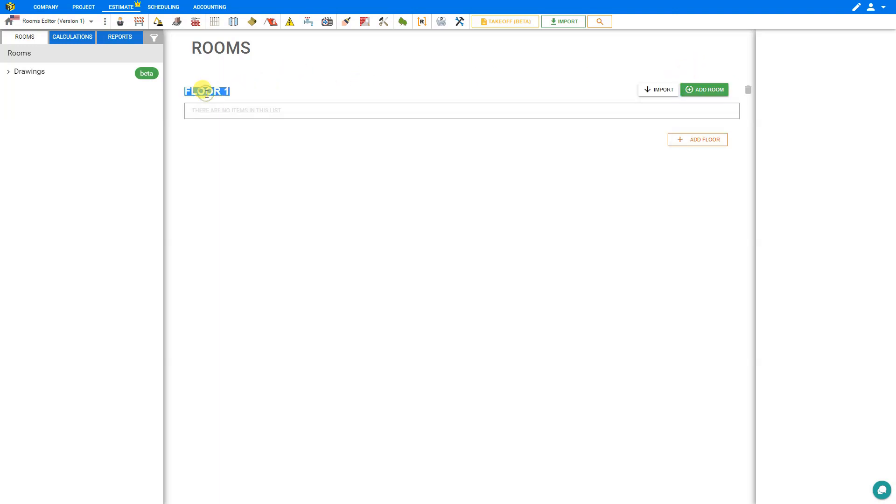
{"action": "type", "text": "GROUND FLO"}
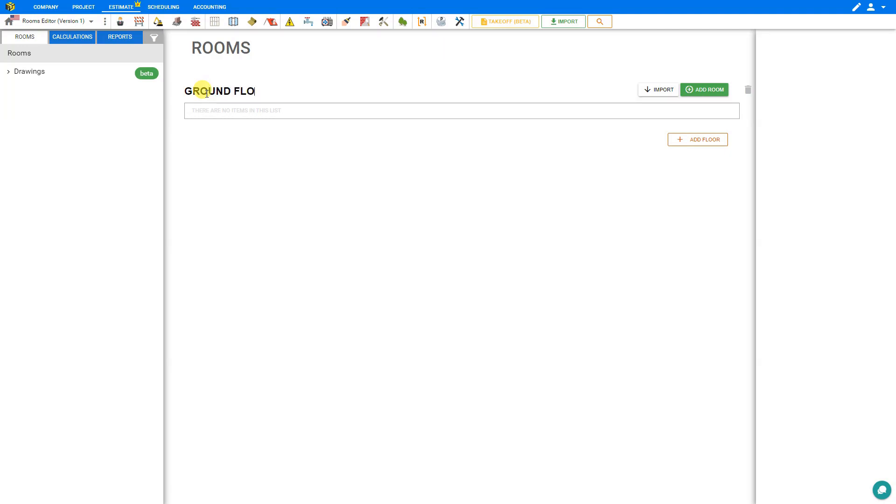
{"action": "type", "text": "OR"}
- Add three rooms to the ground floor and title the first one Living Room
{"action": "left_click", "coordinate": [704, 93]}
{"action": "left_click", "coordinate": [704, 93]}
{"action": "left_click", "coordinate": [703, 93]}
{"action": "left_click", "coordinate": [204, 118]}
{"action": "triple_click", "coordinate": [203, 118]}
{"action": "type", "text": "Liv"}
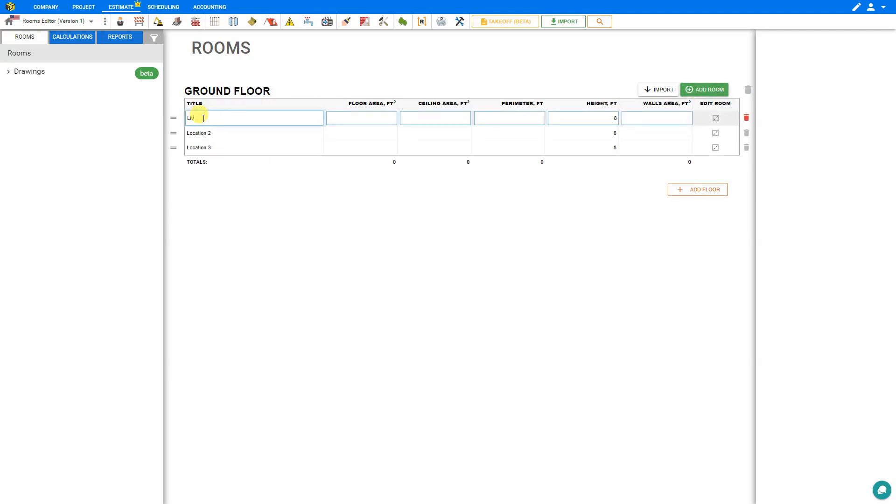
{"action": "type", "text": "ing Room"}
- Title the ground floor's second room Kitchen and its third room Dining Room
{"action": "left_click", "coordinate": [204, 132]}
{"action": "triple_click", "coordinate": [204, 132]}
{"action": "type", "text": "Kitchen"}
{"action": "left_click", "coordinate": [204, 147]}
{"action": "triple_click", "coordinate": [204, 147]}
{"action": "type", "text": "Dining Room"}
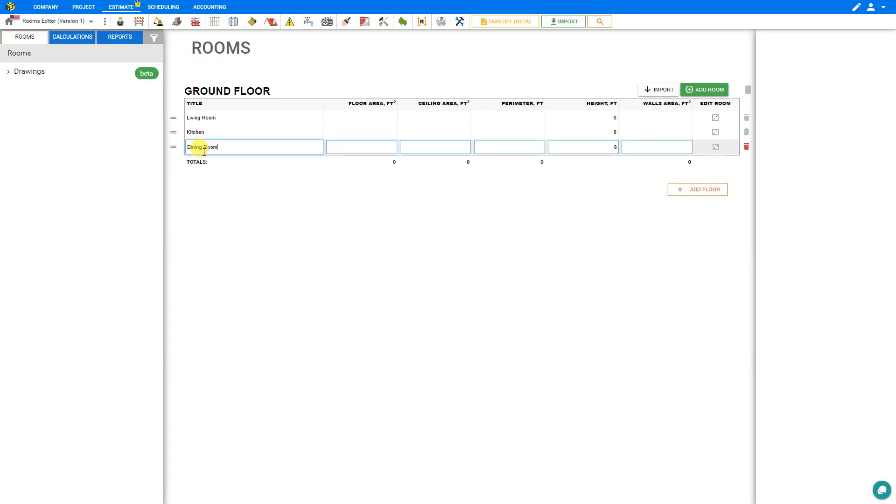
{"action": "left_click", "coordinate": [336, 132]}
{"action": "left_click", "coordinate": [429, 132]}
{"action": "left_click", "coordinate": [480, 131]}
{"action": "left_click", "coordinate": [562, 131]}
{"action": "left_click", "coordinate": [630, 130]}
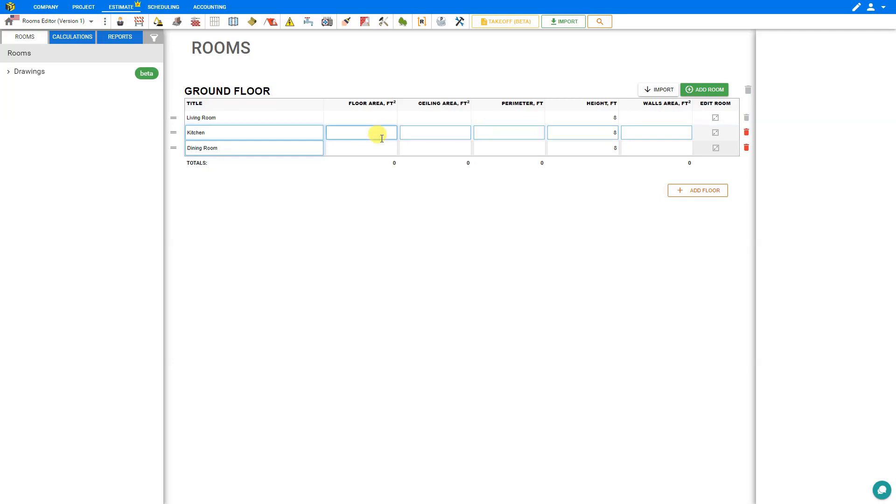
- Give the Living Room a floor area of 200 ft², ceiling area of 200 ft², perimeter of 60 ft and height of 10 ft
{"action": "left_click", "coordinate": [372, 118]}
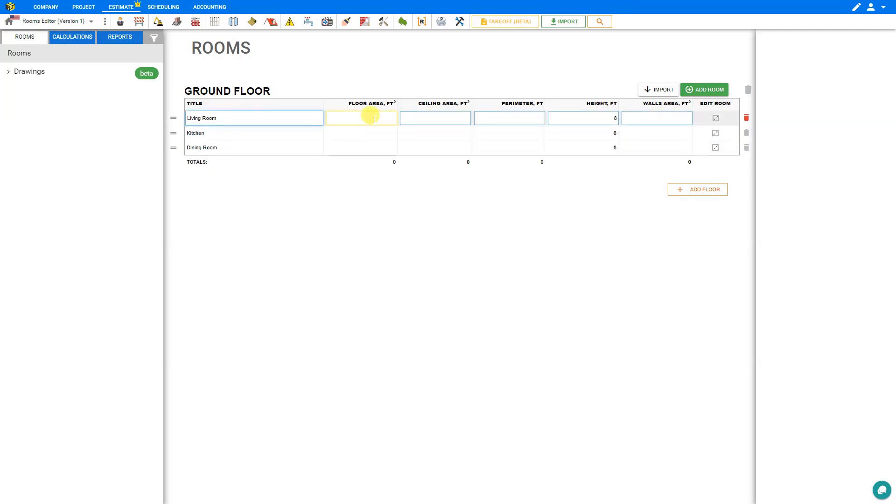
{"action": "type", "text": "200"}
{"action": "left_click", "coordinate": [427, 119]}
{"action": "type", "text": "200"}
{"action": "left_click", "coordinate": [515, 118]}
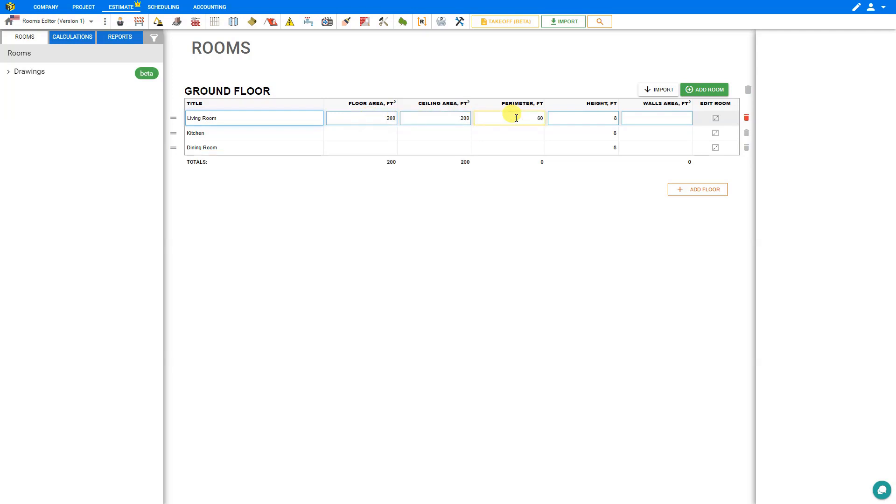
{"action": "left_click", "coordinate": [590, 119]}
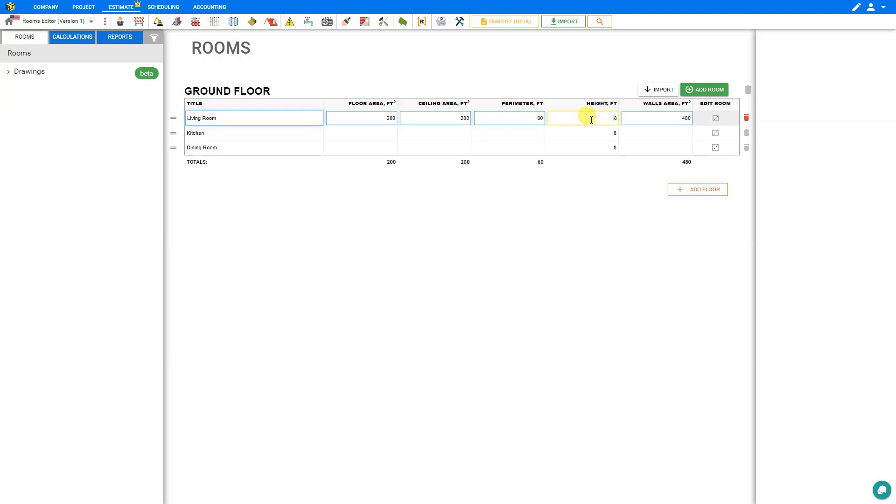
{"action": "type", "text": "10"}
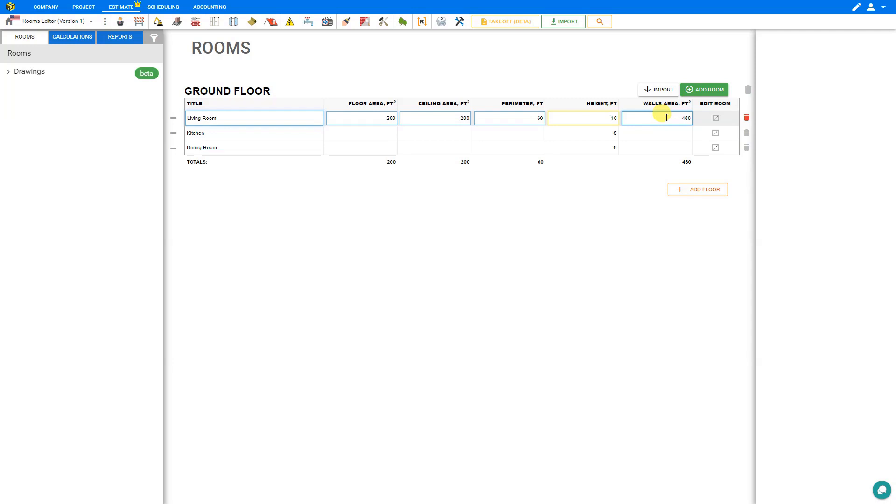
- Set the Kitchen's floor area and ceiling area to 225 ft² each and its perimeter to 60 ft
{"action": "left_click", "coordinate": [370, 135]}
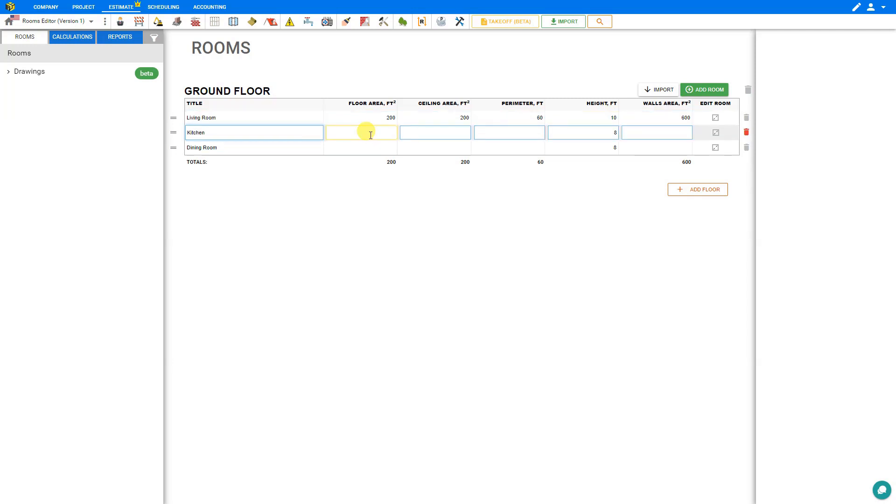
{"action": "type", "text": "225"}
{"action": "left_click", "coordinate": [438, 133]}
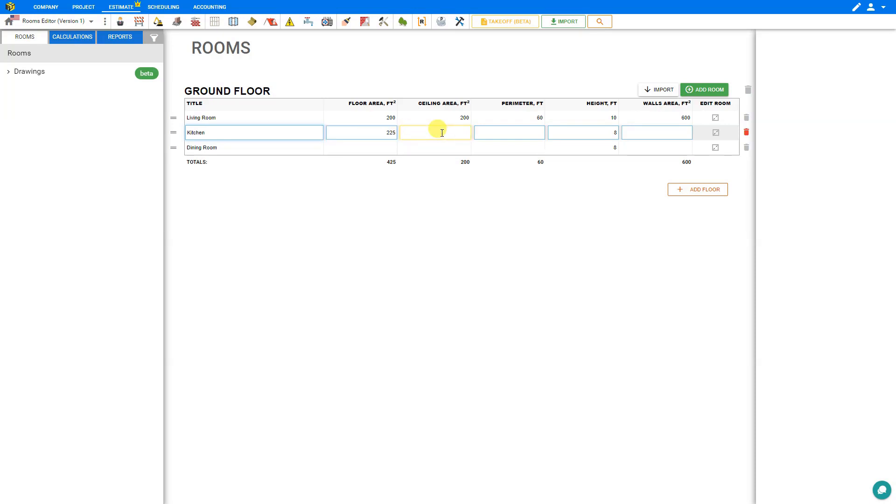
{"action": "type", "text": "225"}
{"action": "left_click", "coordinate": [512, 133]}
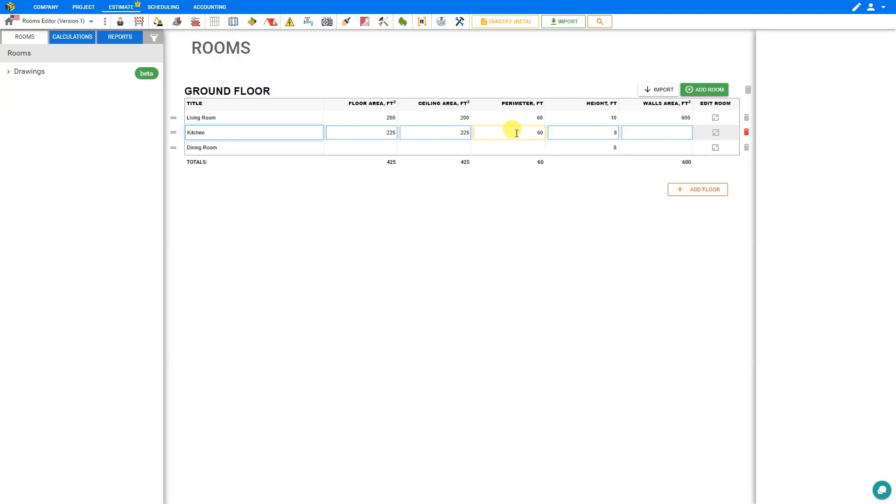
{"action": "type", "text": "60"}
- Set the Dining Room's floor area and ceiling area to 200 ft² each and its perimeter to 60 ft
{"action": "left_click", "coordinate": [387, 146]}
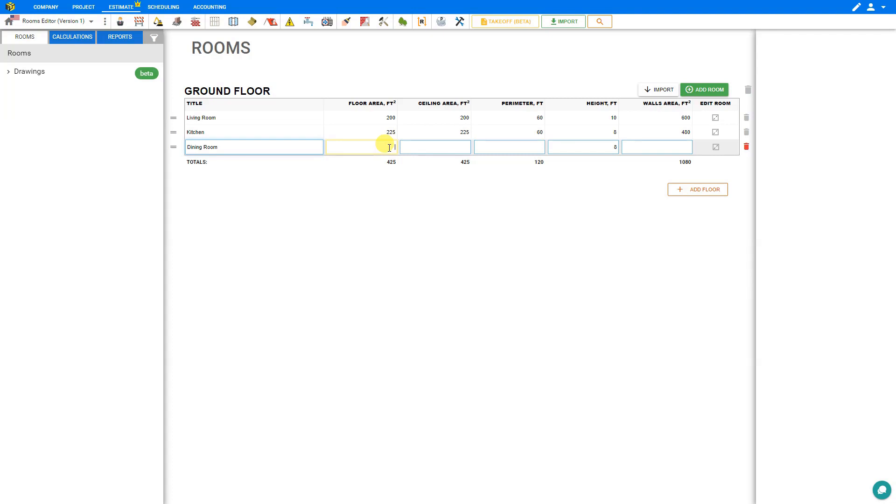
{"action": "left_click", "coordinate": [432, 148]}
{"action": "type", "text": "200"}
{"action": "left_click", "coordinate": [497, 148]}
{"action": "type", "text": "60"}
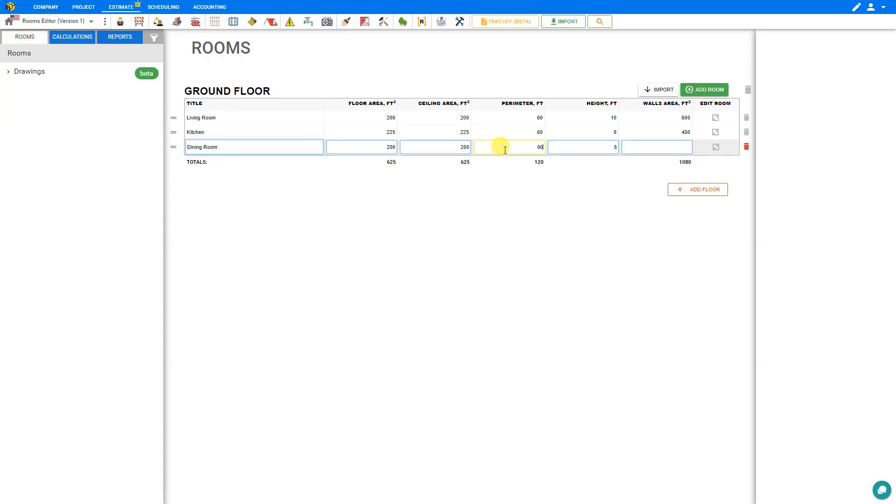
{"action": "left_click", "coordinate": [593, 149]}
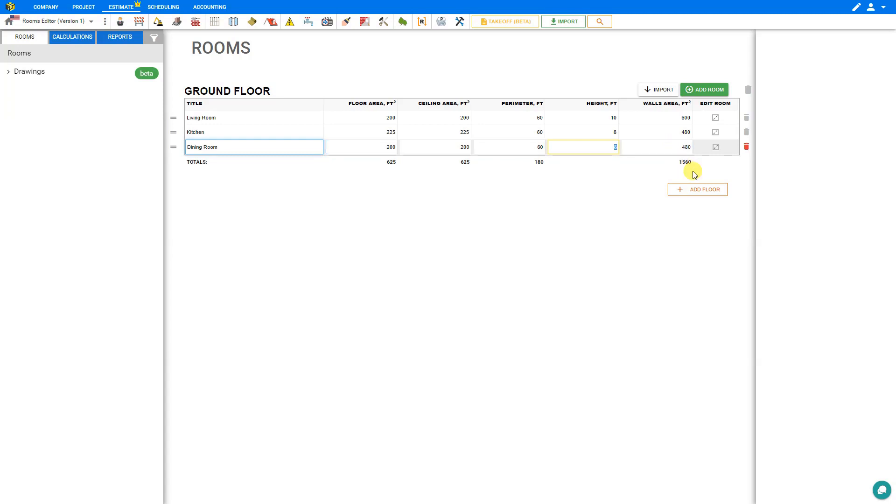
- Add a second floor containing one room titled Master Bedroom
{"action": "left_click", "coordinate": [698, 190]}
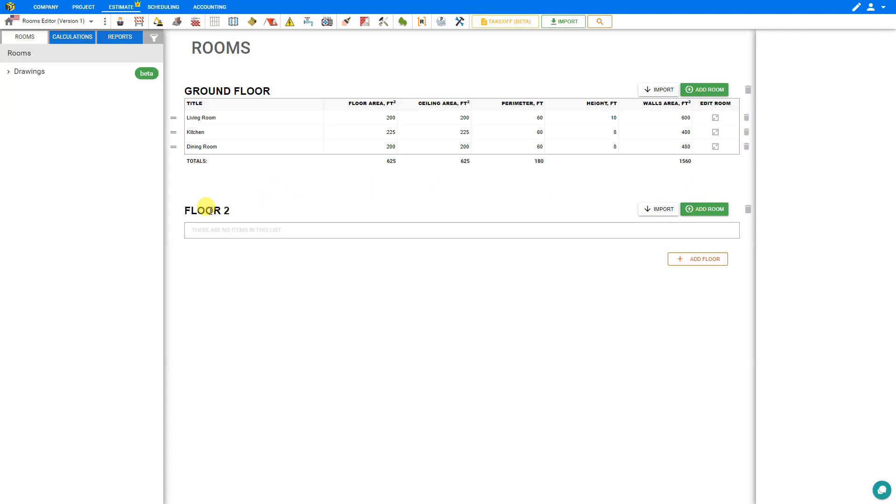
{"action": "left_click", "coordinate": [705, 210]}
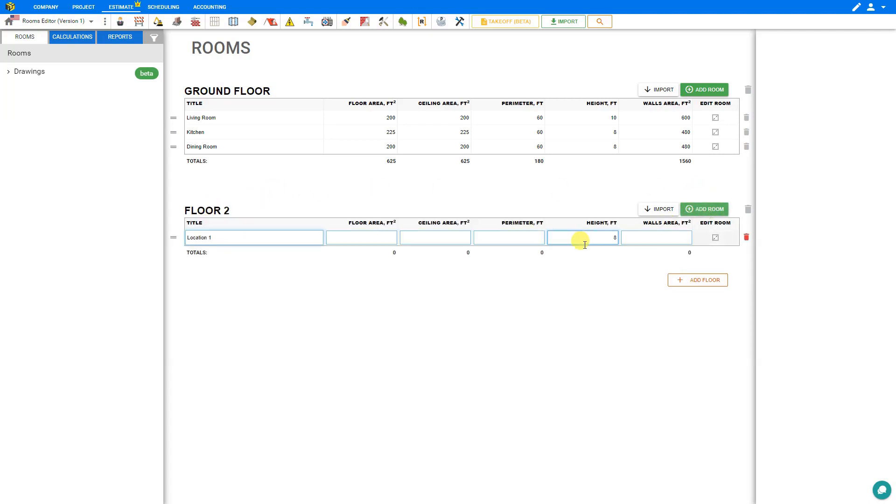
{"action": "left_click", "coordinate": [205, 239]}
{"action": "type", "text": "Master Bedroom"}
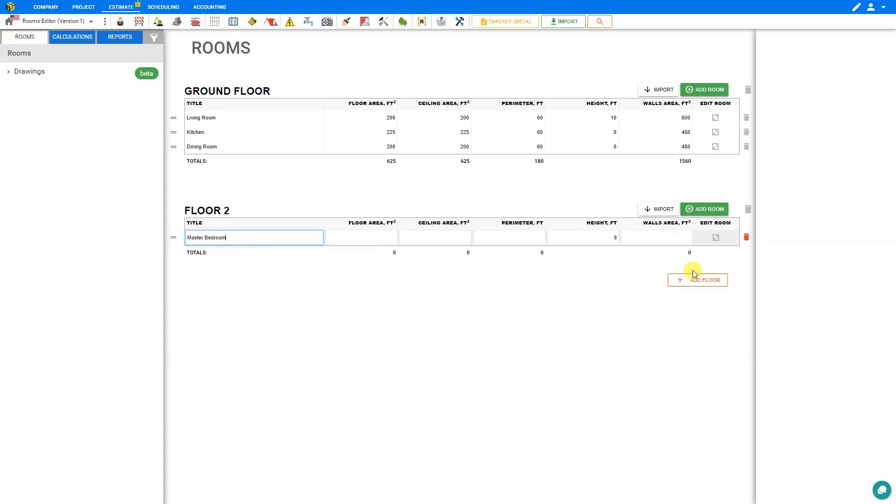
- Add two more rooms to Floor 2, titled Bedroom 2 and Full Bath
{"action": "left_click", "coordinate": [704, 208]}
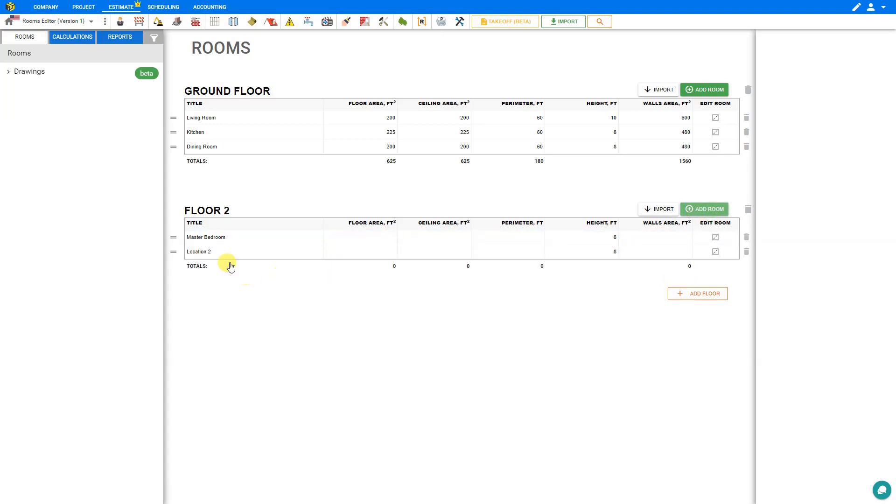
{"action": "triple_click", "coordinate": [190, 251]}
{"action": "type", "text": "Bedroom 2"}
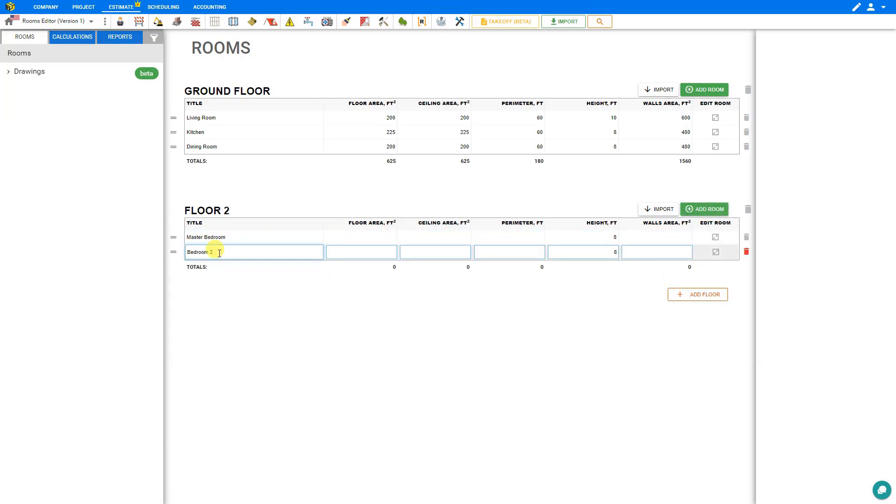
{"action": "left_click", "coordinate": [698, 208]}
{"action": "left_click", "coordinate": [201, 265]}
{"action": "triple_click", "coordinate": [205, 266]}
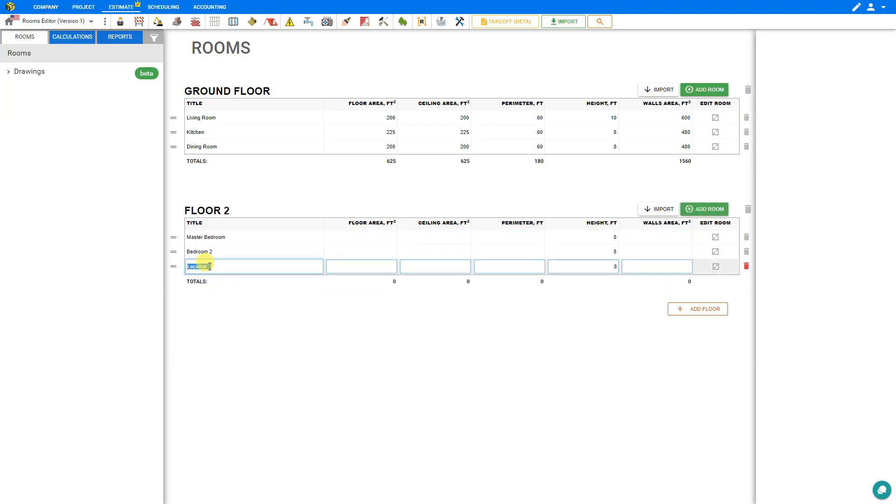
{"action": "type", "text": "Full Bath"}
{"action": "left_click", "coordinate": [382, 237]}
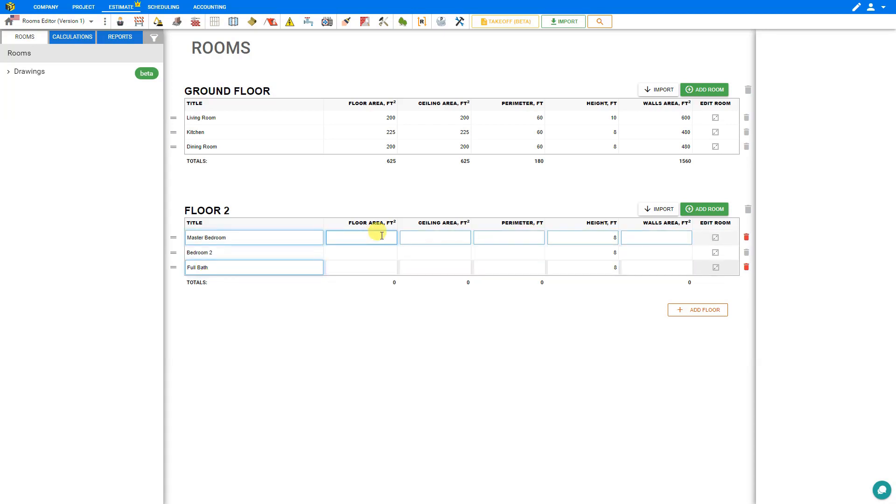
{"action": "left_click", "coordinate": [404, 241]}
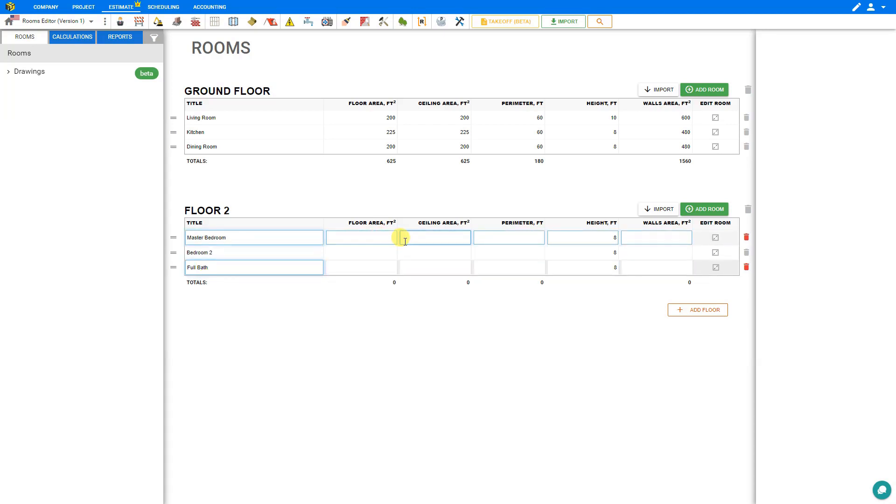
- Add a third floor and name it GARAGE
{"action": "left_click", "coordinate": [710, 314]}
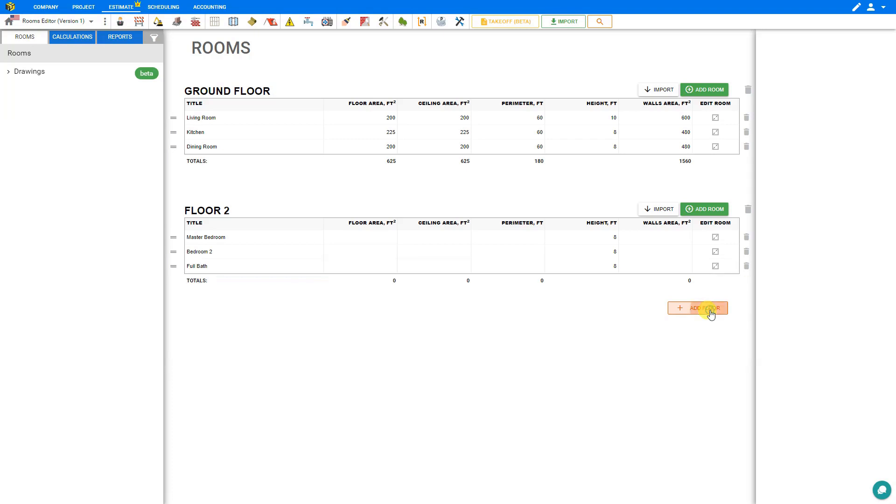
{"action": "left_click", "coordinate": [219, 326]}
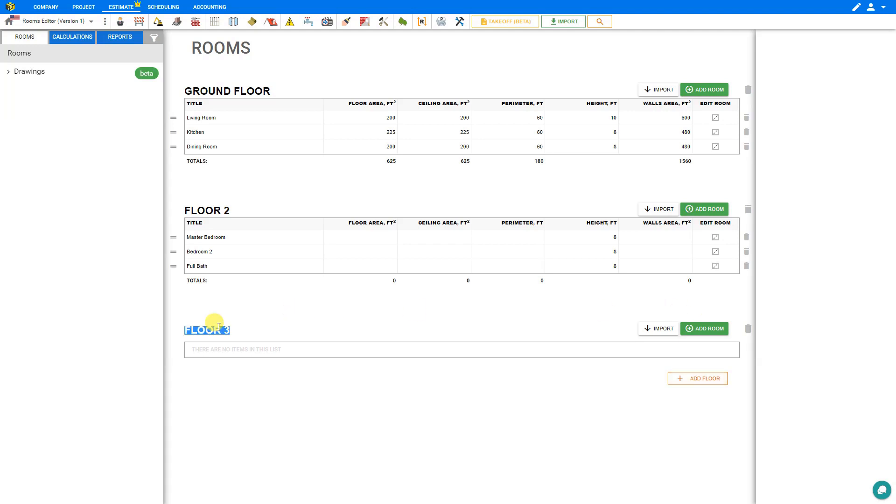
{"action": "type", "text": "GARAGE"}
- Add two rooms to the garage, titled Parking and Workroom
{"action": "left_click", "coordinate": [706, 330]}
{"action": "left_click", "coordinate": [705, 330]}
{"action": "left_click", "coordinate": [204, 358]}
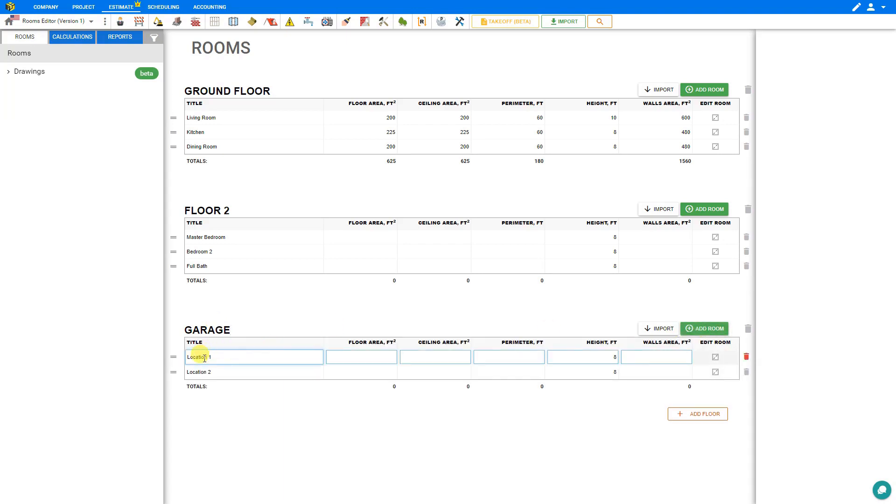
{"action": "triple_click", "coordinate": [204, 357]}
{"action": "type", "text": "Pa"}
{"action": "left_click", "coordinate": [201, 373]}
{"action": "triple_click", "coordinate": [201, 374]}
{"action": "type", "text": "Workroom"}
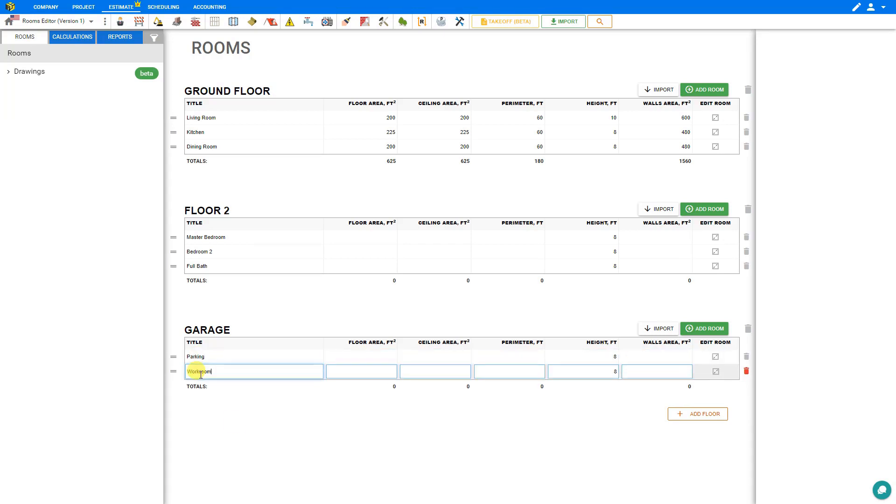
{"action": "left_click", "coordinate": [233, 422]}
{"action": "left_click", "coordinate": [370, 378]}
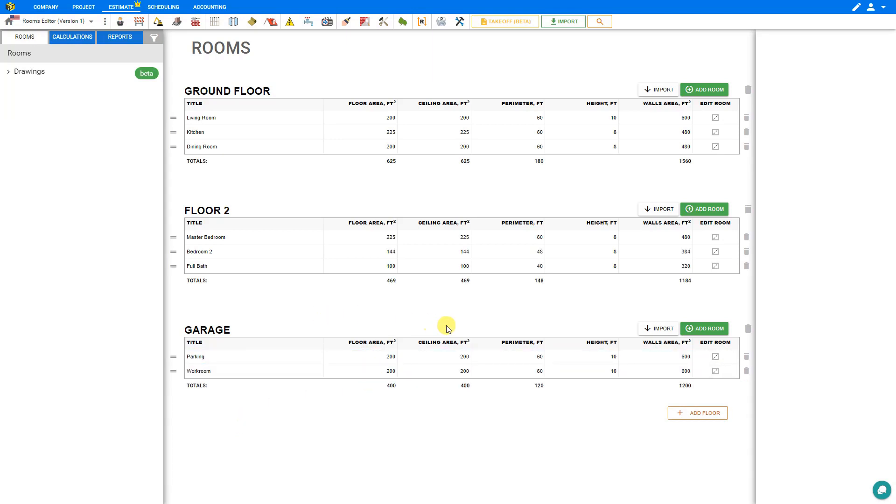
{"action": "left_click", "coordinate": [452, 359]}
{"action": "left_click", "coordinate": [455, 367]}
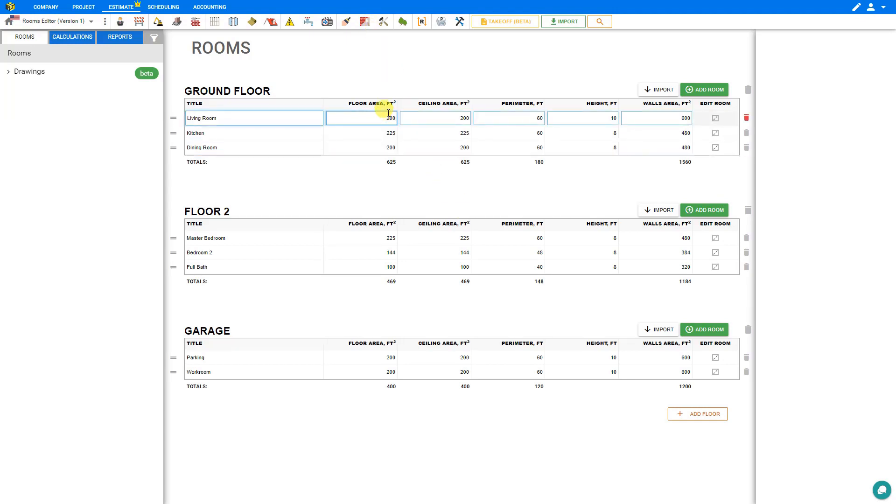
- Create an Internal Painting module titled Painting in a new folder, with General Location and the Finishes stage
{"action": "left_click", "coordinate": [345, 21]}
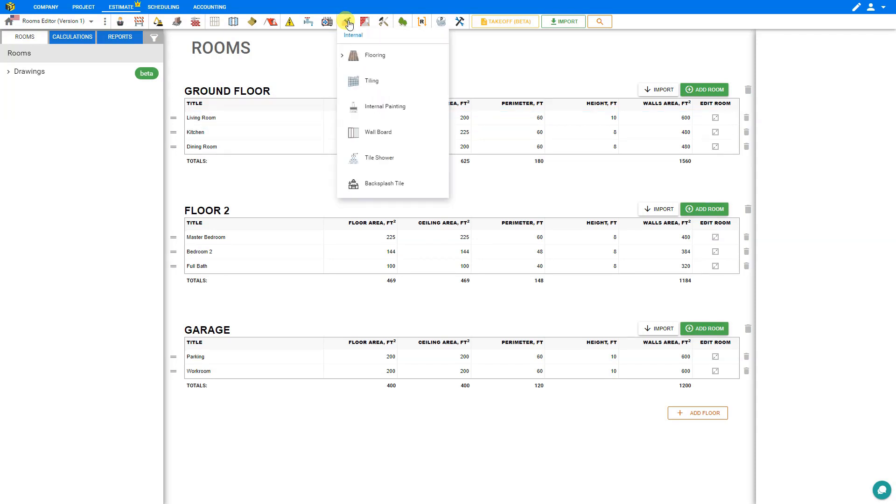
{"action": "left_click", "coordinate": [374, 108]}
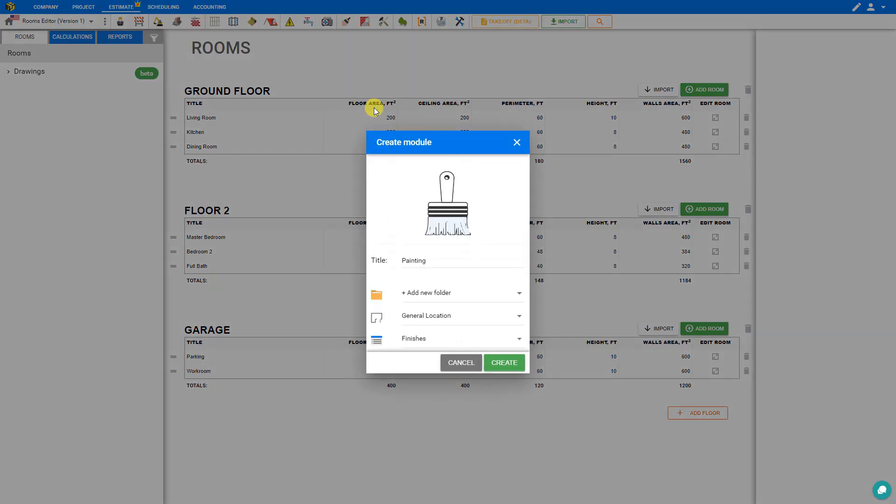
{"action": "left_click", "coordinate": [504, 363]}
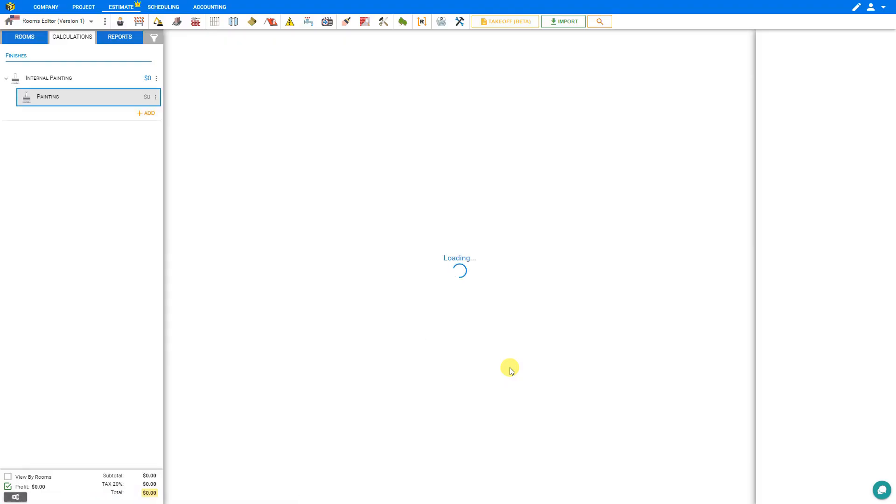
- Include Wall Paint and Ceiling Paint in the Painting module's main setup
{"action": "left_click", "coordinate": [763, 83]}
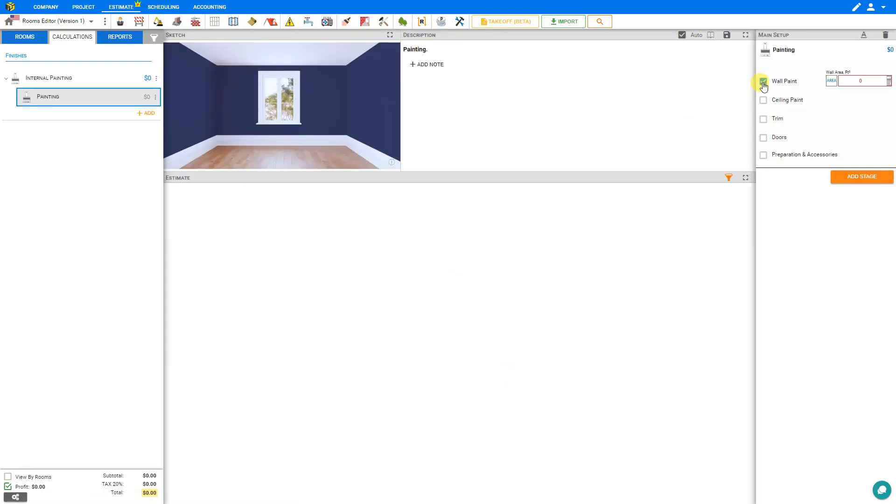
{"action": "left_click", "coordinate": [863, 80]}
{"action": "left_click", "coordinate": [764, 100]}
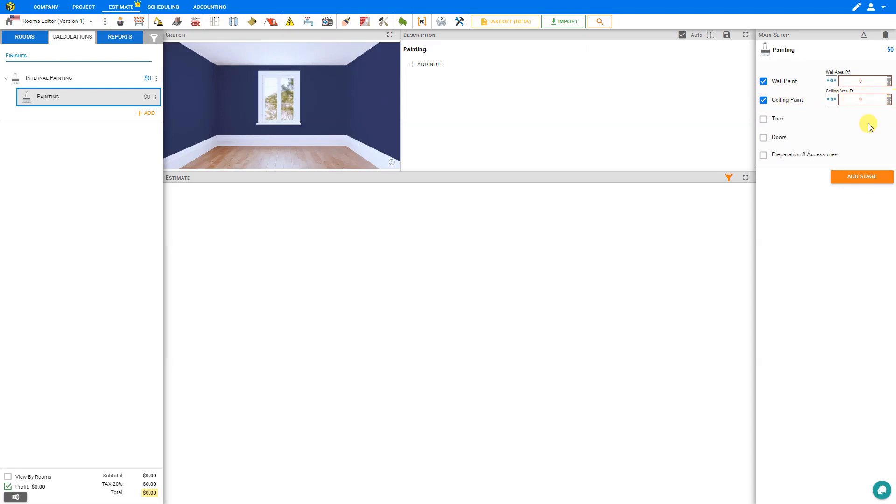
- Add a 15 by 15 ft rectangular section to the ceiling area calculation
{"action": "left_click", "coordinate": [888, 100]}
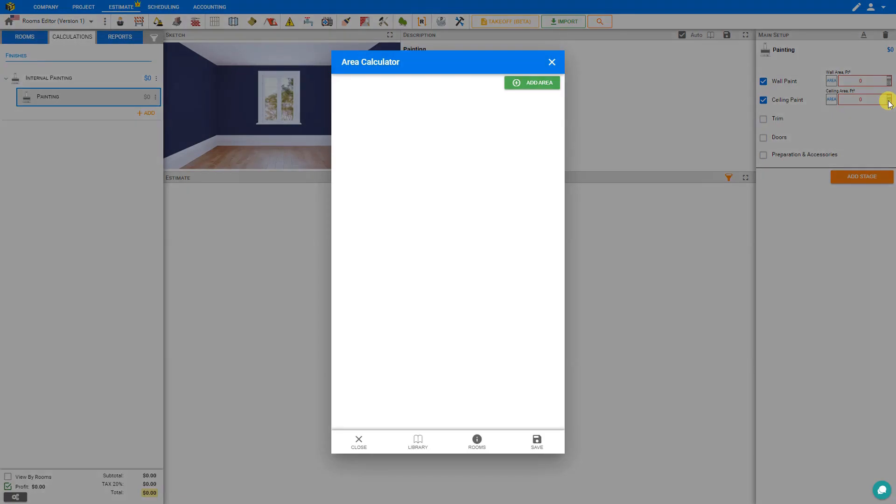
{"action": "left_click", "coordinate": [535, 86]}
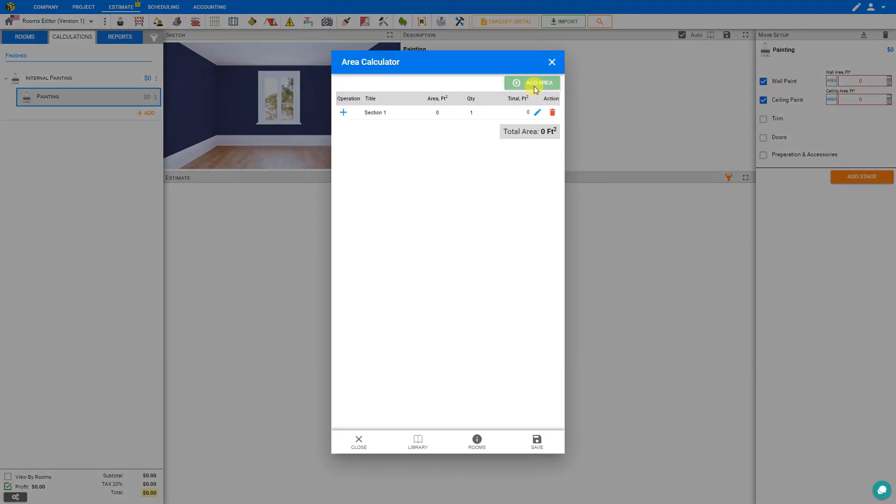
{"action": "left_click", "coordinate": [382, 160]}
{"action": "left_click", "coordinate": [490, 257]}
{"action": "type", "text": "15"}
{"action": "left_click", "coordinate": [439, 308]}
{"action": "type", "text": "15"}
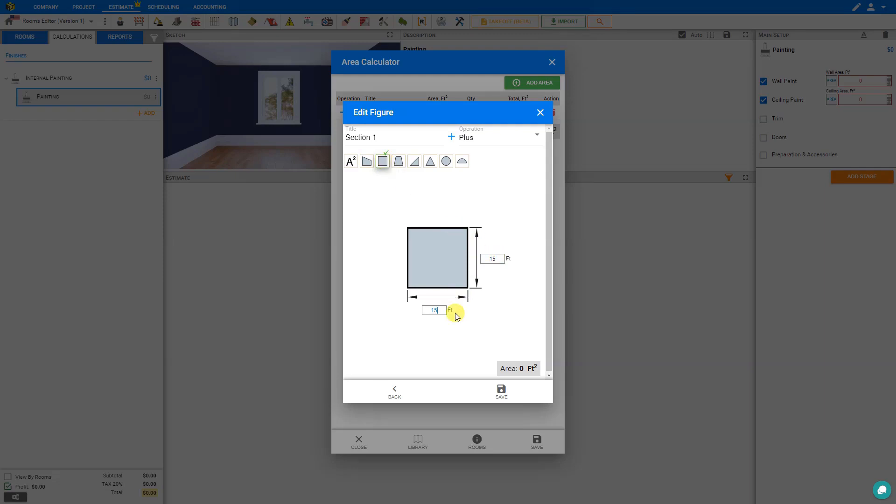
{"action": "left_click", "coordinate": [472, 313]}
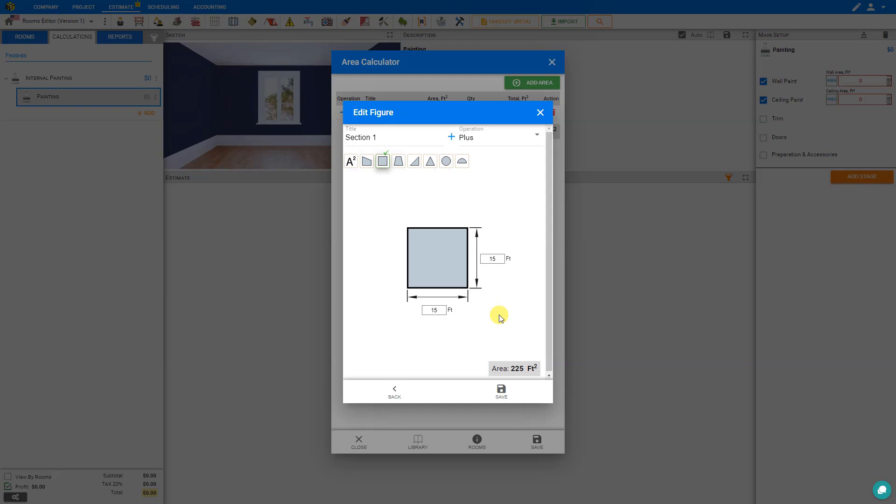
{"action": "left_click", "coordinate": [394, 388]}
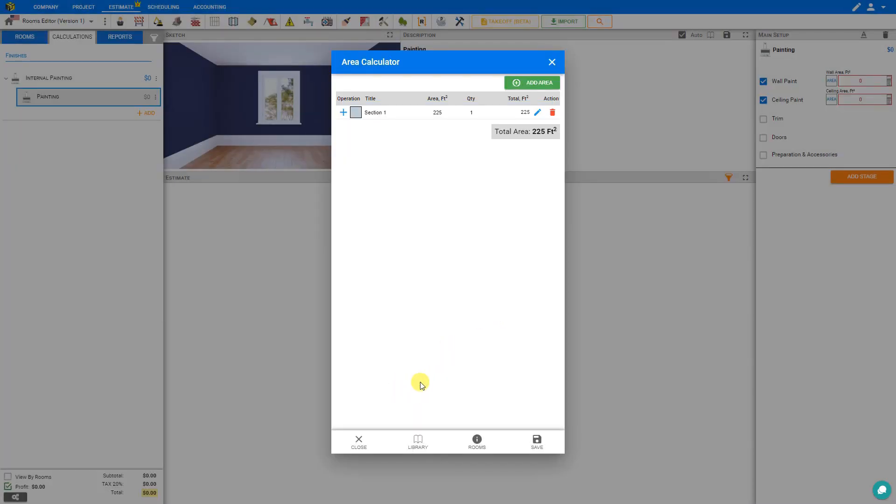
- Replace Section 1 with the Living Room, Kitchen and Dining Room floor areas in the ceiling area calculation and save it
{"action": "left_click", "coordinate": [477, 444]}
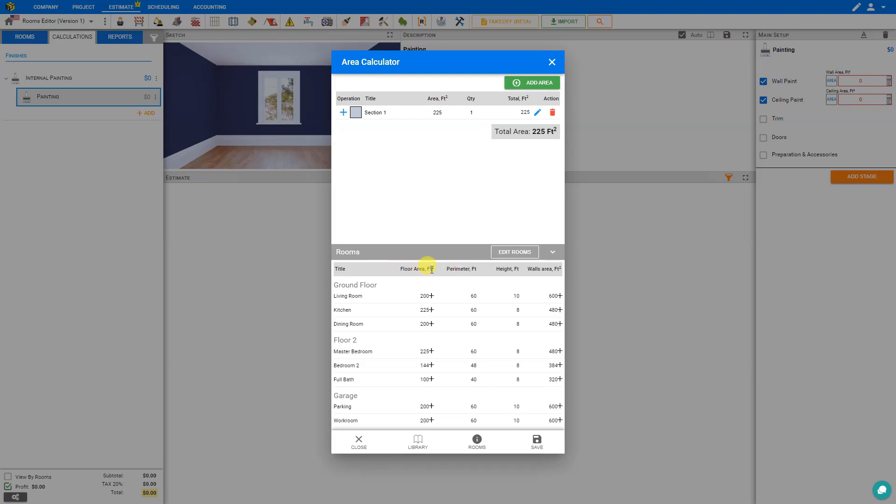
{"action": "left_click", "coordinate": [431, 296]}
{"action": "left_click", "coordinate": [431, 310]}
{"action": "left_click", "coordinate": [431, 324]}
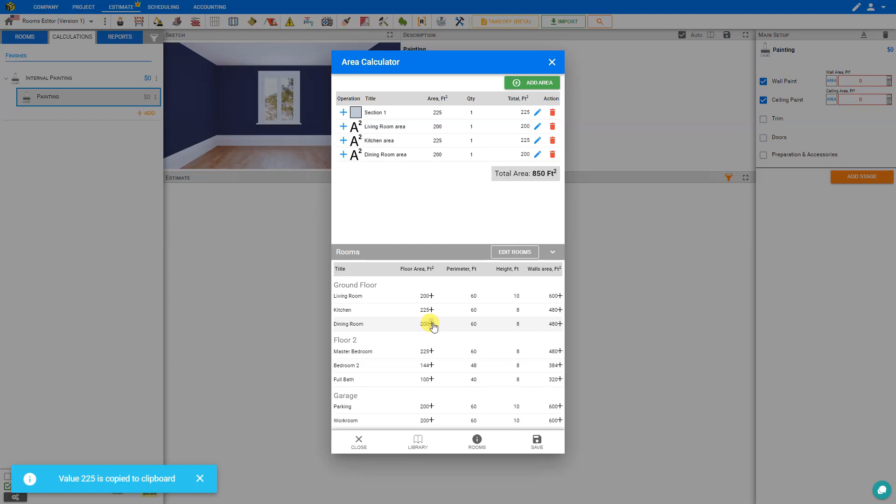
{"action": "left_click", "coordinate": [554, 115]}
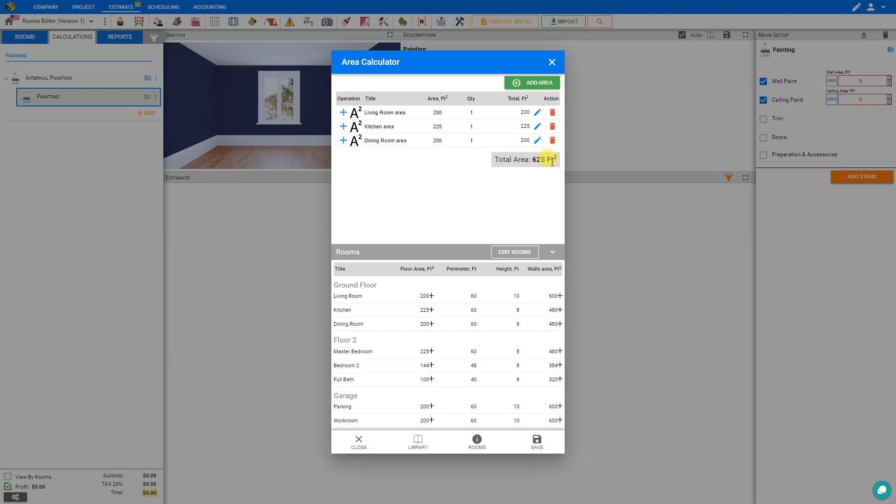
{"action": "left_click", "coordinate": [536, 442]}
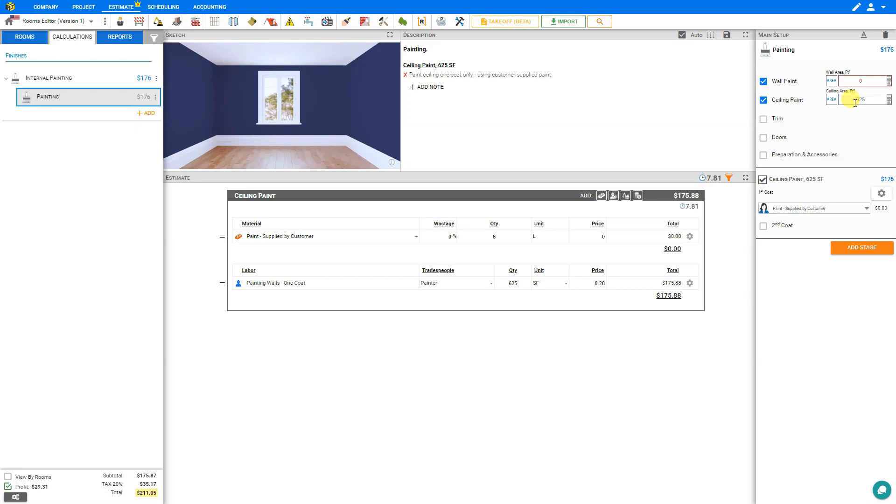
- Create a Finish Trim module in a new folder, with General Location and the Finishes stage
{"action": "left_click", "coordinate": [386, 22]}
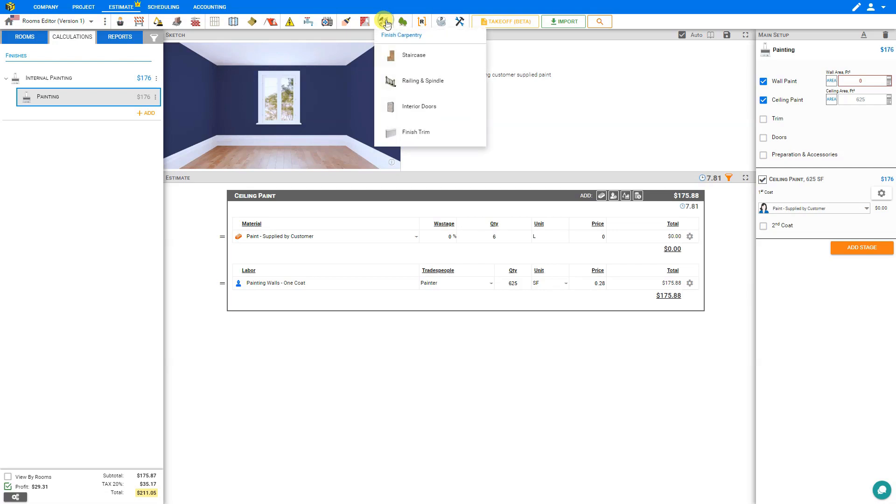
{"action": "left_click", "coordinate": [410, 134]}
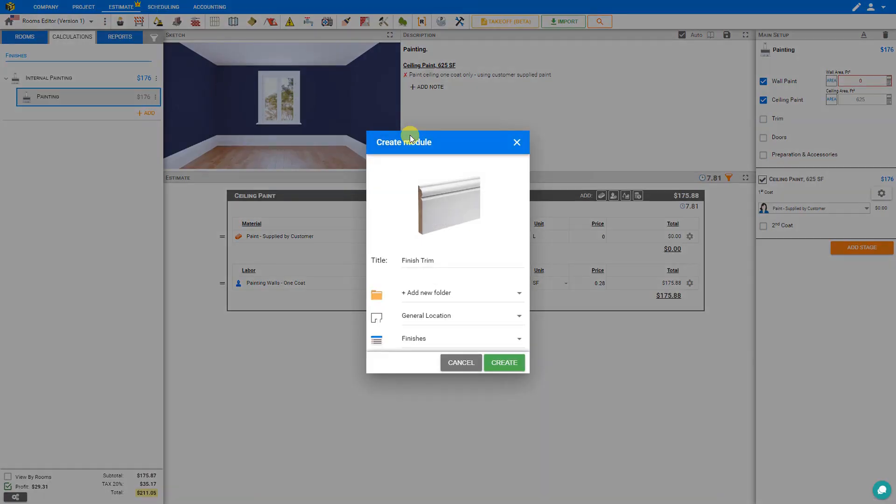
{"action": "left_click", "coordinate": [516, 365]}
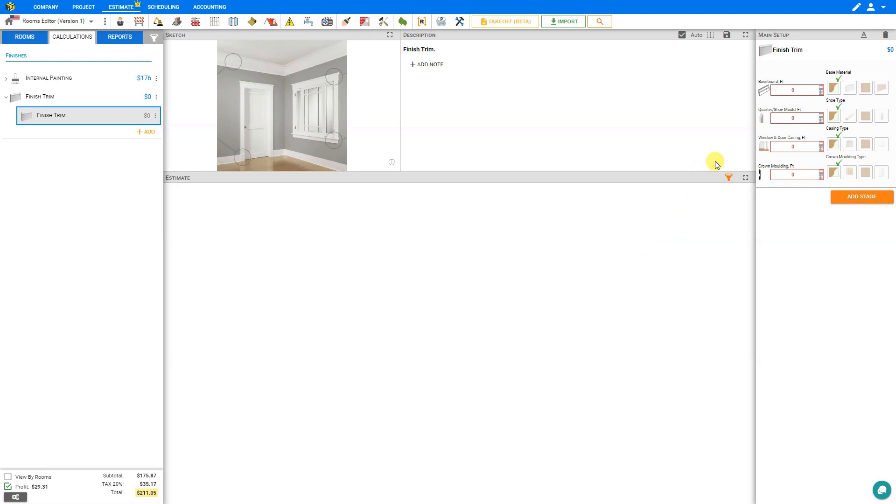
- Calculate the baseboard length from the Living Room, Kitchen and Dining Room perimeters and save it
{"action": "left_click", "coordinate": [822, 94]}
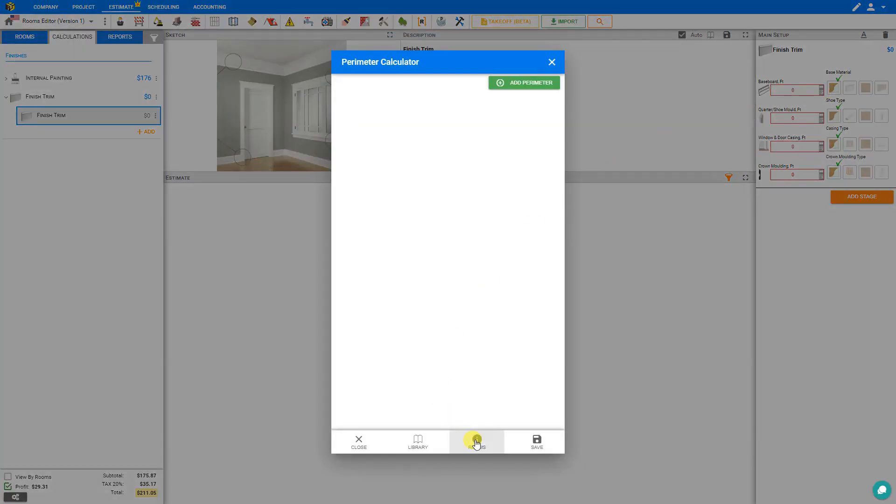
{"action": "left_click", "coordinate": [477, 442]}
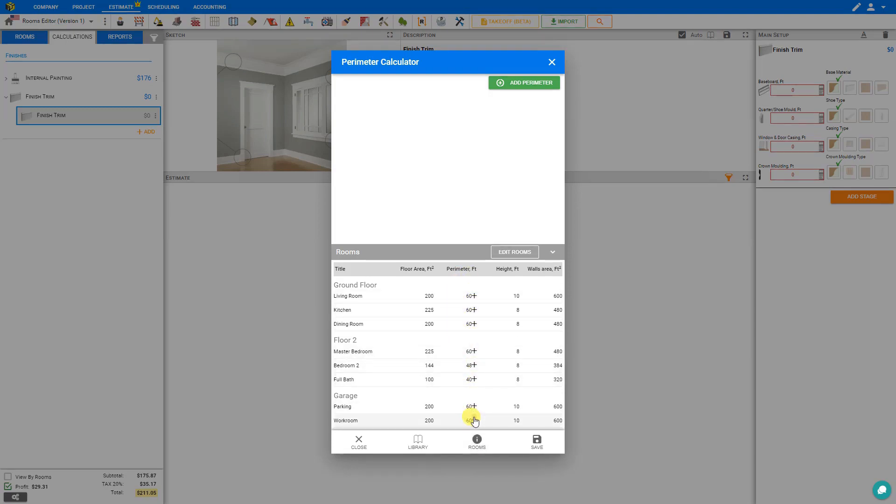
{"action": "left_click", "coordinate": [475, 298]}
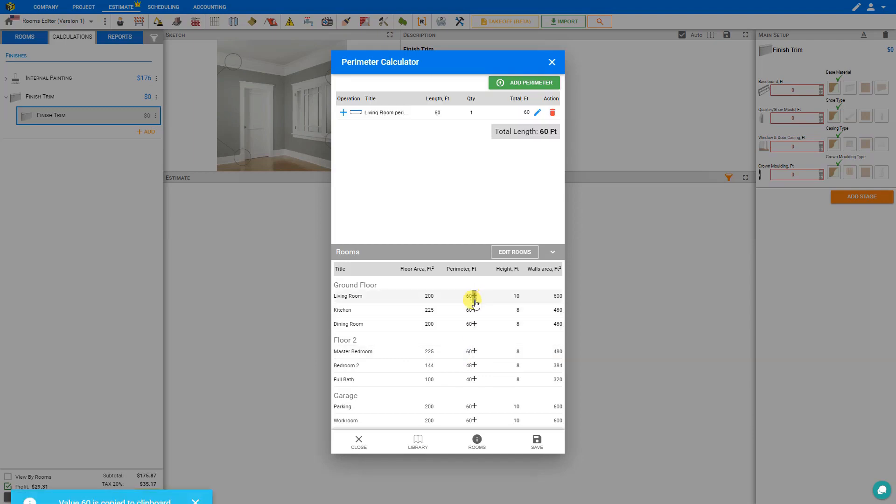
{"action": "left_click", "coordinate": [473, 309]}
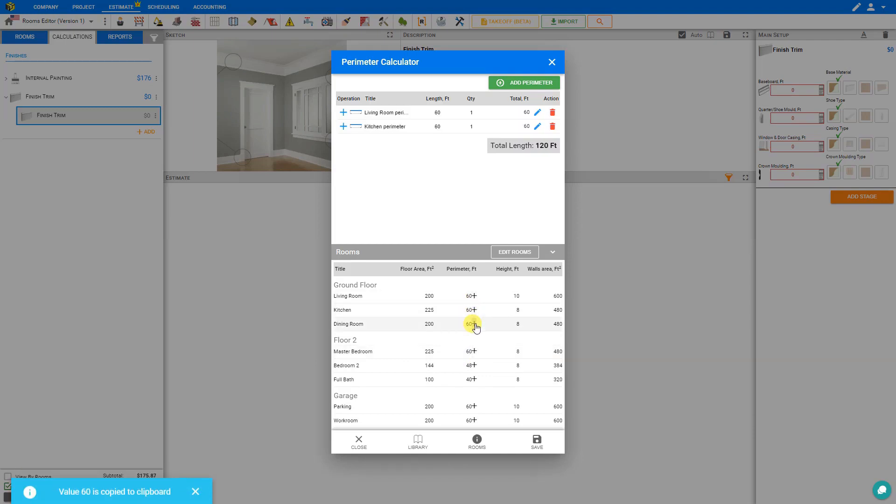
{"action": "left_click", "coordinate": [474, 323]}
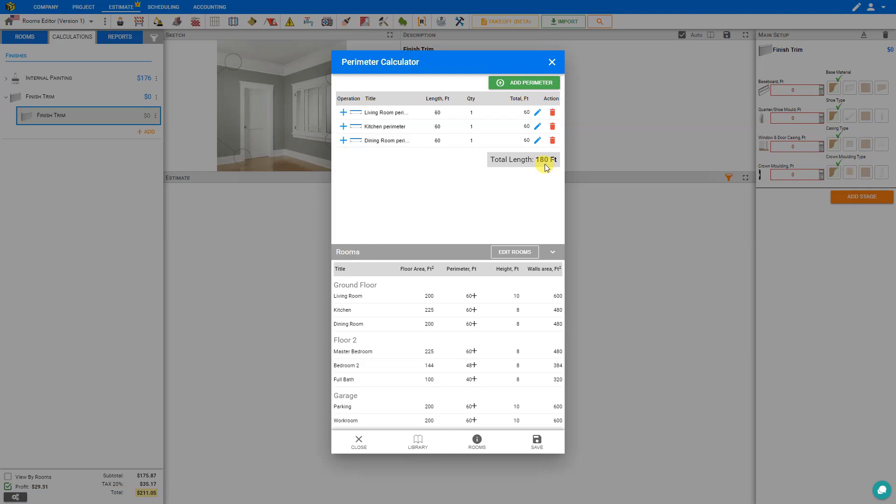
{"action": "left_click", "coordinate": [537, 443]}
{"action": "left_click", "coordinate": [796, 90]}
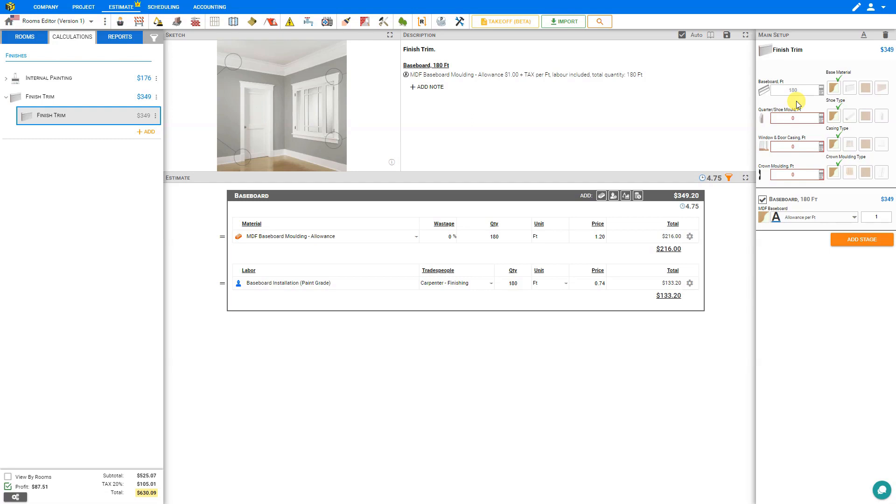
- Open Floor 2's Master Bedroom for editing and try the Bedroom and En Suite room types
{"action": "left_click", "coordinate": [28, 37]}
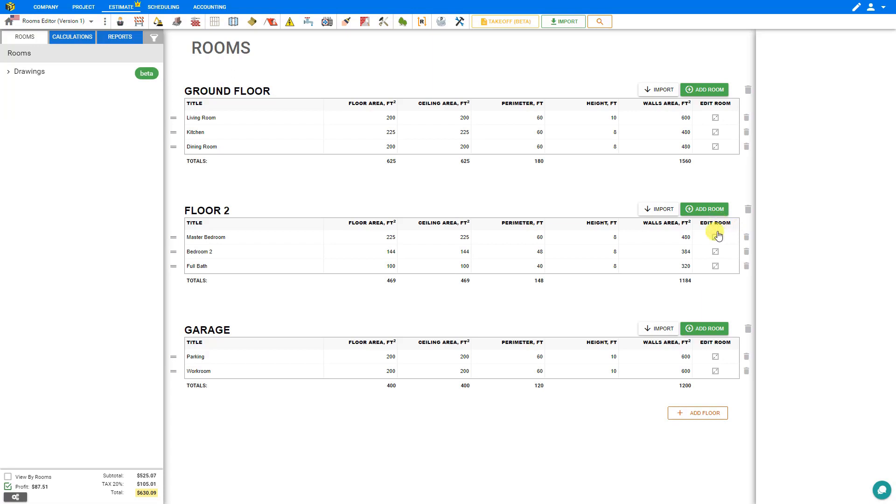
{"action": "left_click", "coordinate": [720, 257]}
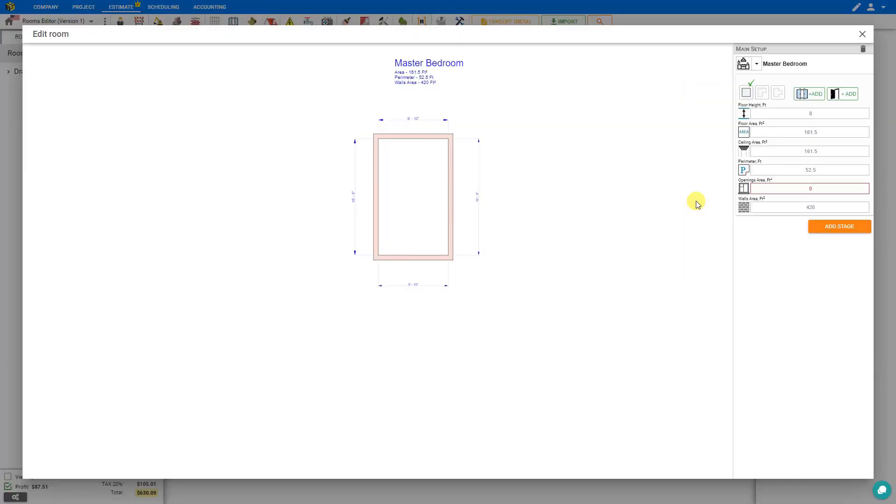
{"action": "left_click", "coordinate": [757, 67]}
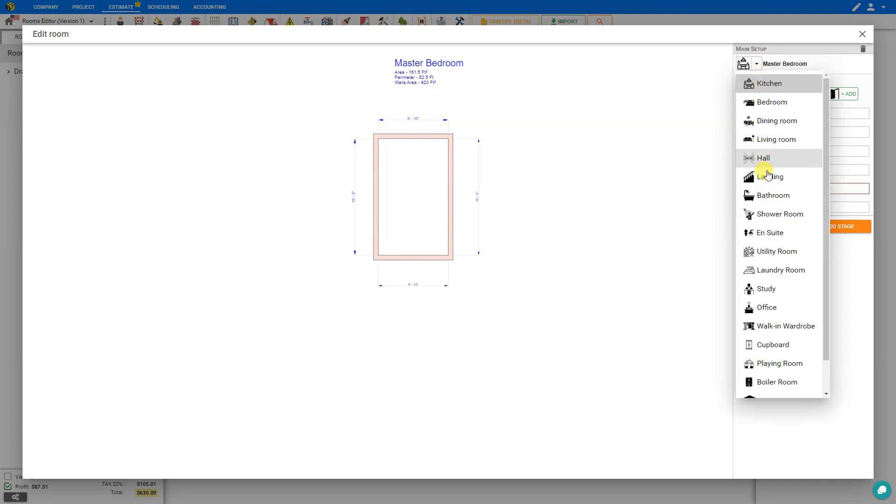
{"action": "left_click", "coordinate": [769, 103]}
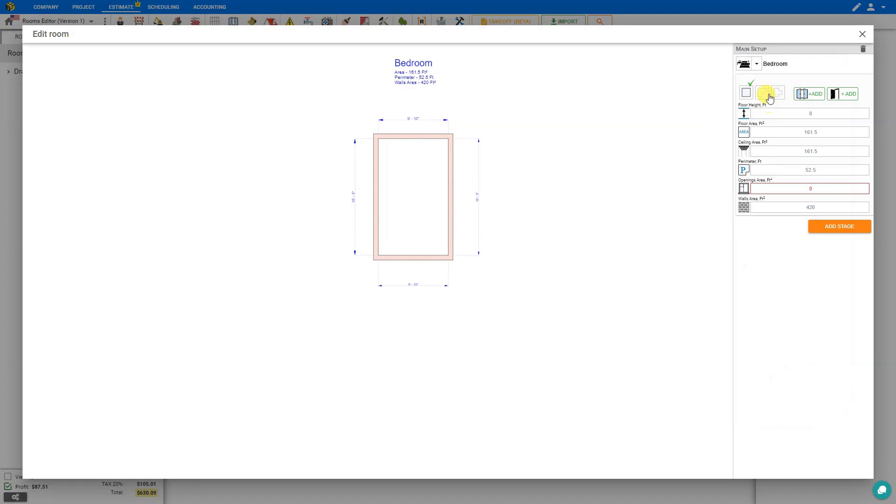
{"action": "left_click", "coordinate": [757, 67]}
{"action": "left_click", "coordinate": [770, 232]}
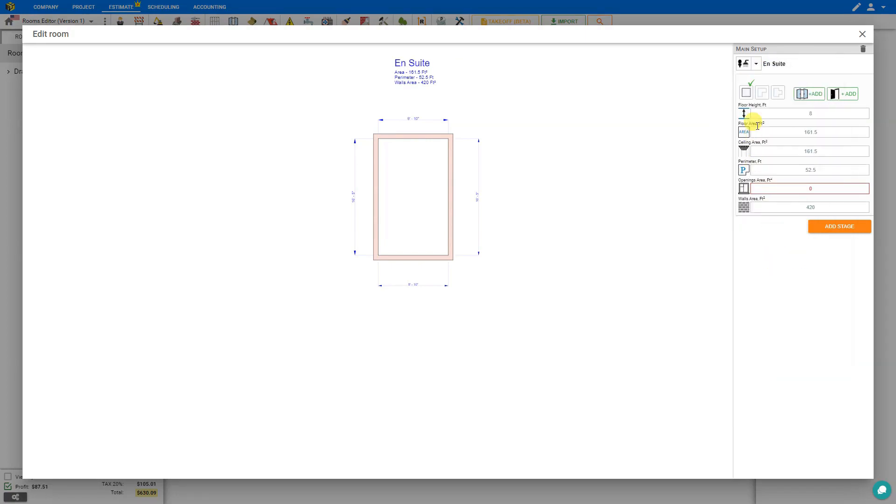
- Set the room type to Bedroom and rename the room Master Bedroom
{"action": "left_click", "coordinate": [756, 66]}
{"action": "scroll", "coordinate": [772, 257], "scroll_direction": "down", "scroll_amount": 1}
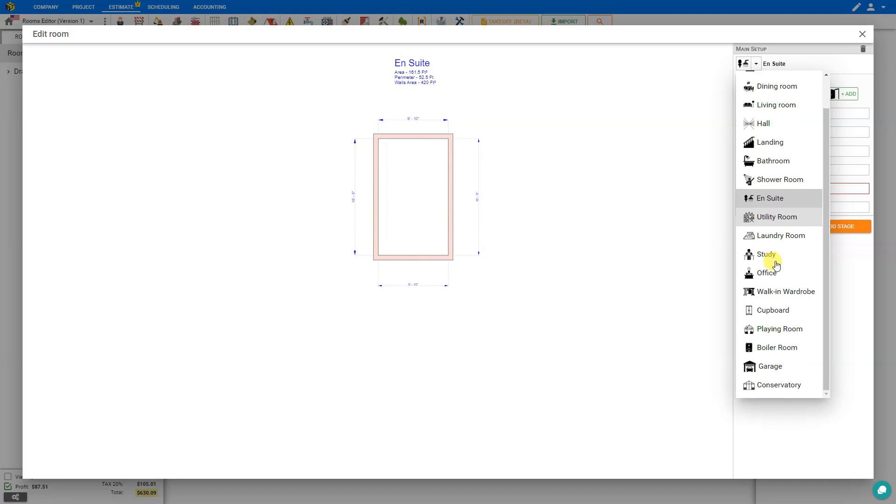
{"action": "scroll", "coordinate": [775, 140], "scroll_direction": "up", "scroll_amount": 1}
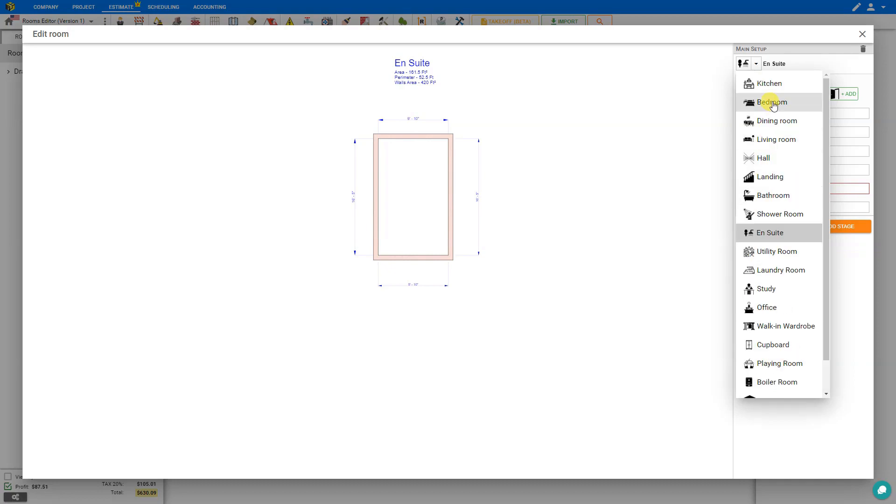
{"action": "left_click", "coordinate": [773, 102]}
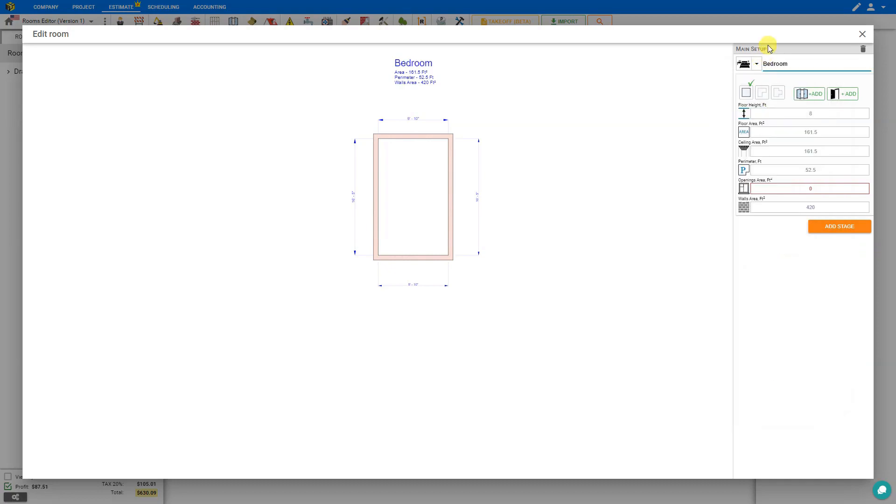
{"action": "type", "text": "Master"}
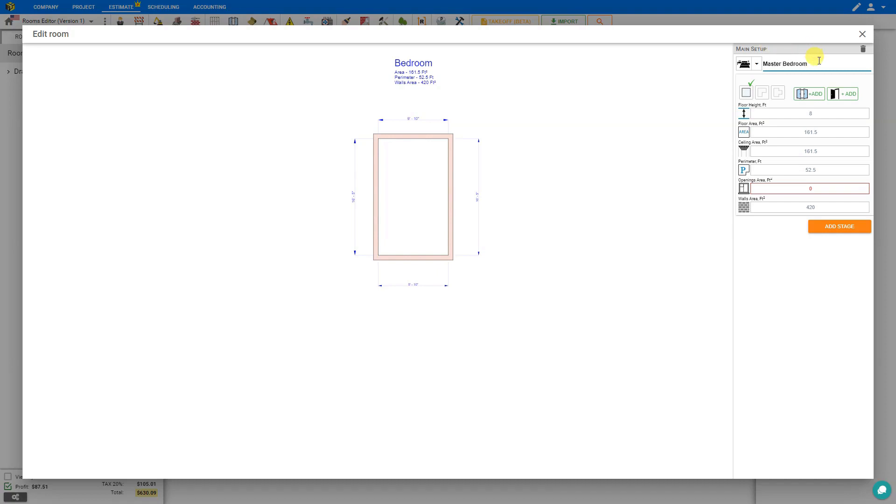
{"action": "left_click", "coordinate": [557, 109]}
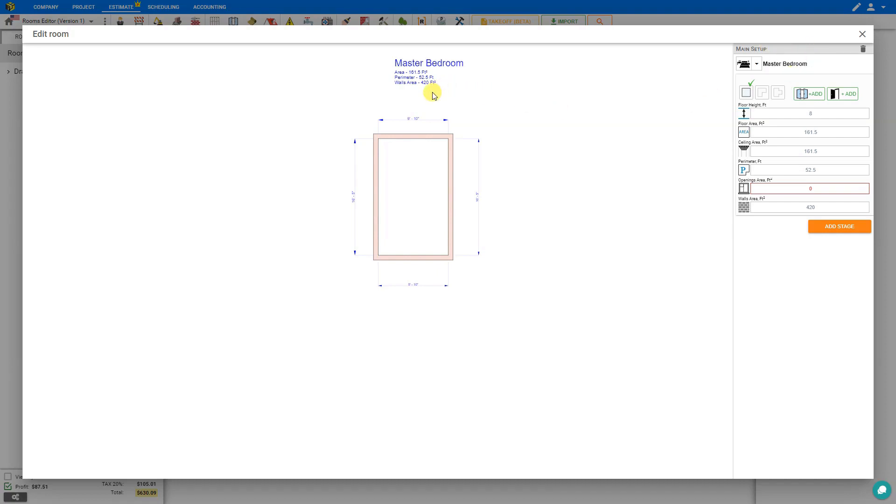
{"action": "left_click", "coordinate": [422, 78]}
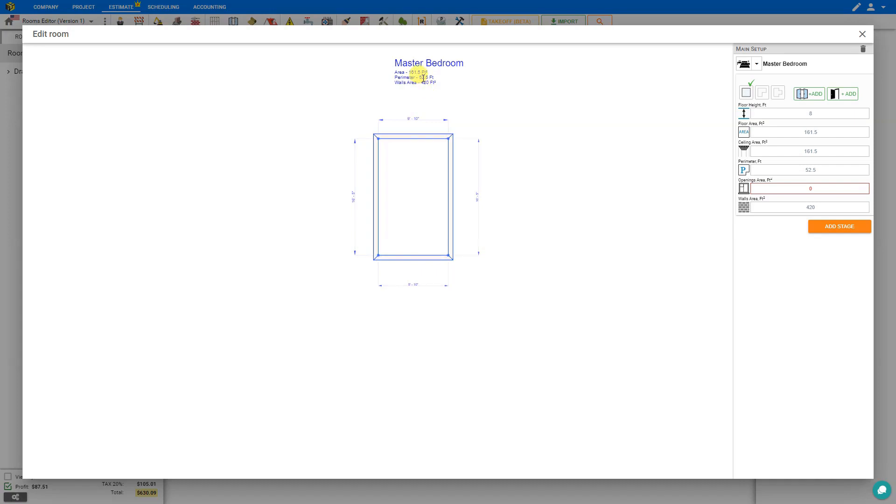
{"action": "left_click", "coordinate": [440, 79]}
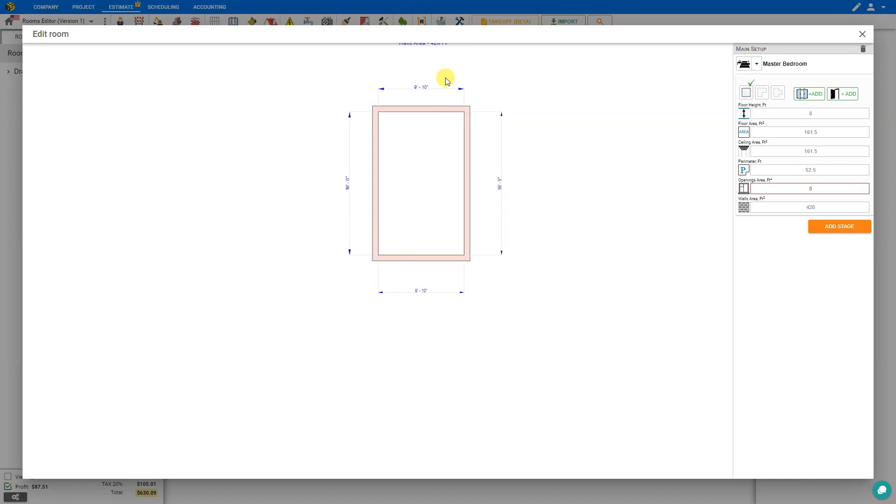
{"action": "left_click_drag", "start_coordinate": [443, 72], "coordinate": [452, 182]}
{"action": "scroll", "coordinate": [434, 168], "scroll_direction": "up", "scroll_amount": 2}
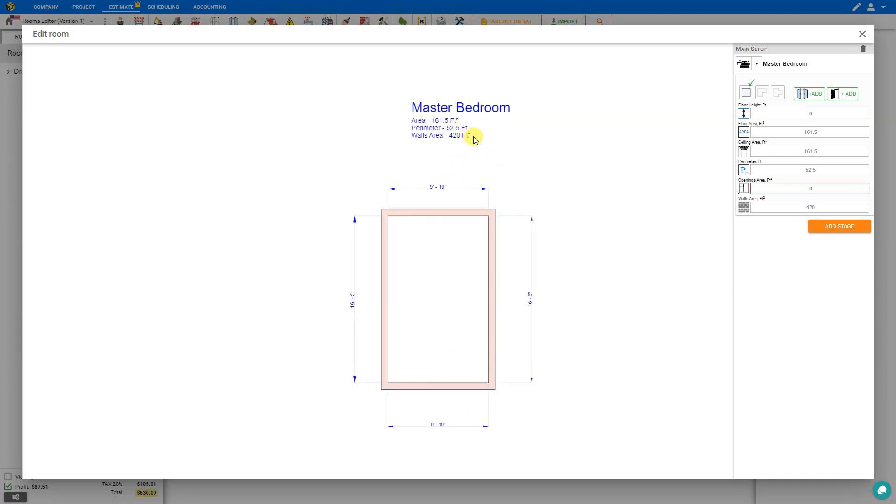
{"action": "scroll", "coordinate": [446, 146], "scroll_direction": "up", "scroll_amount": 1}
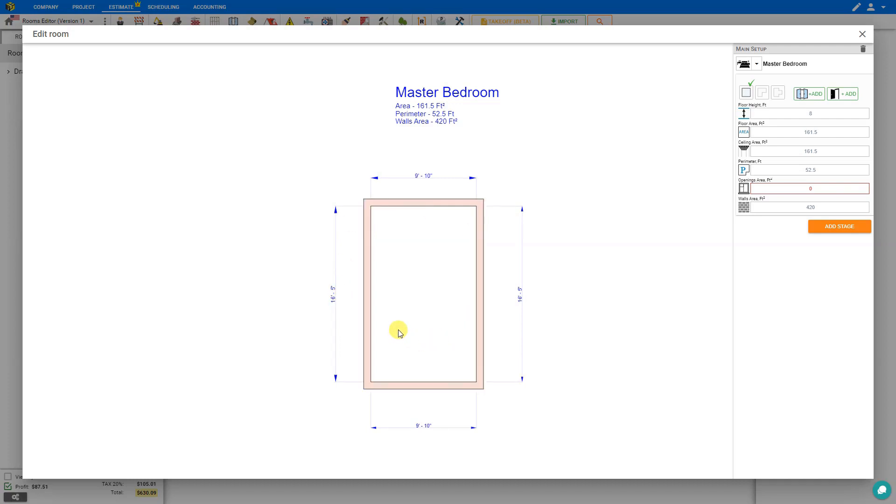
- Set the Master Bedroom's floor height to 10 ft
{"action": "left_click", "coordinate": [825, 112]}
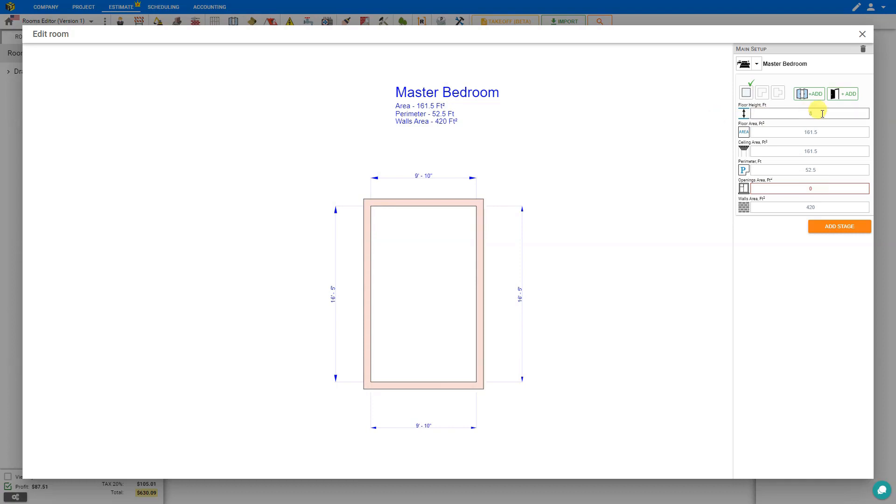
{"action": "left_click_drag", "start_coordinate": [825, 114], "coordinate": [793, 114]}
{"action": "left_click", "coordinate": [815, 207]}
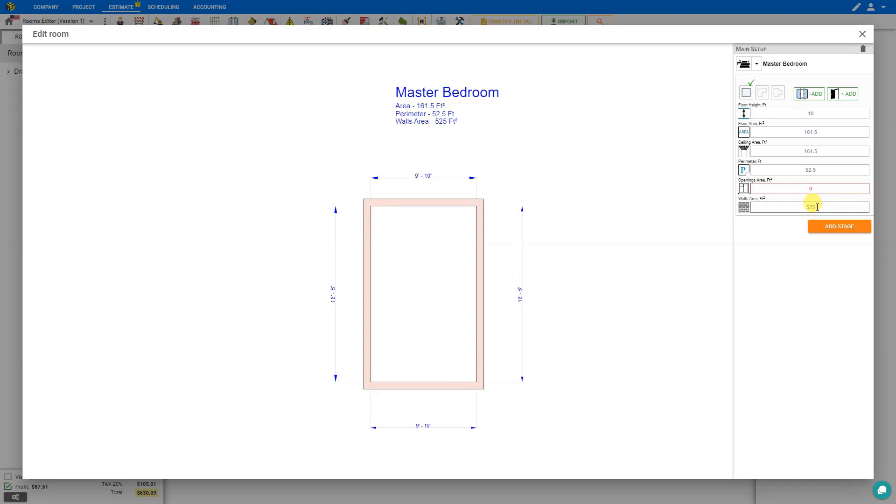
{"action": "left_click", "coordinate": [814, 132]}
{"action": "left_click", "coordinate": [817, 152]}
{"action": "left_click", "coordinate": [817, 171]}
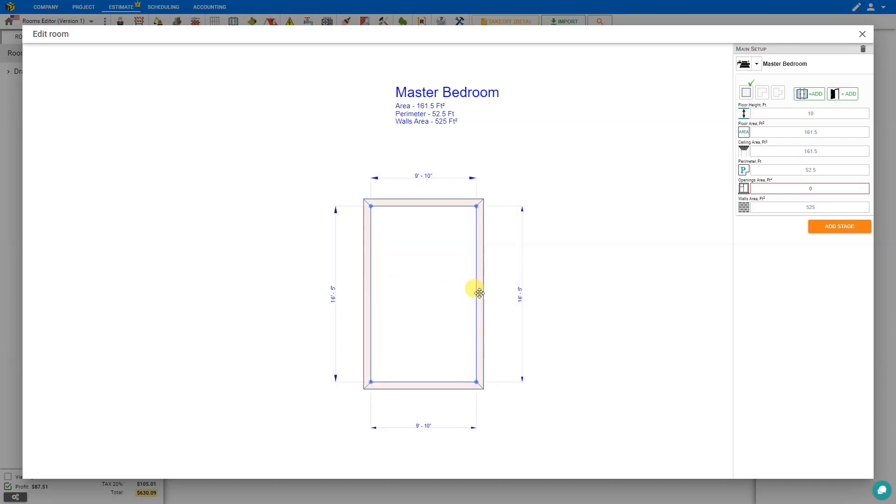
- Resize the Master Bedroom to about 15 ft by 15 ft by moving its right and bottom walls
{"action": "left_click_drag", "start_coordinate": [479, 293], "coordinate": [533, 297]}
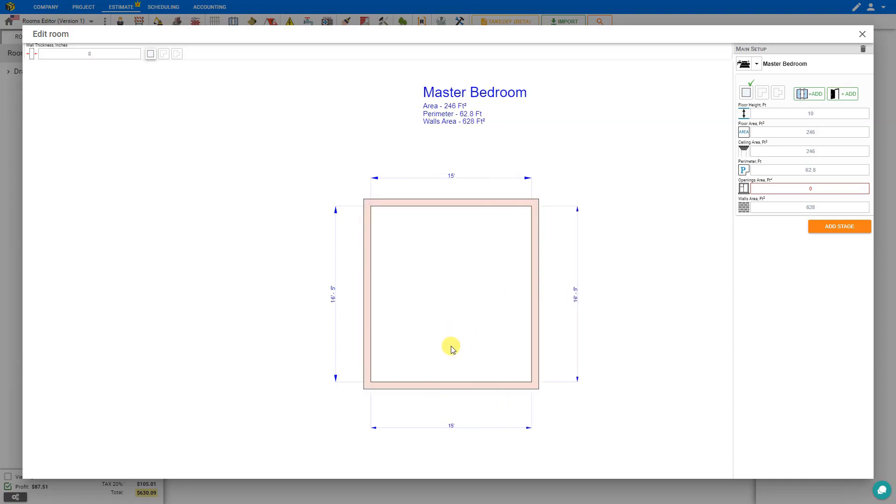
{"action": "left_click", "coordinate": [454, 384]}
{"action": "left_click_drag", "start_coordinate": [454, 382], "coordinate": [458, 368]}
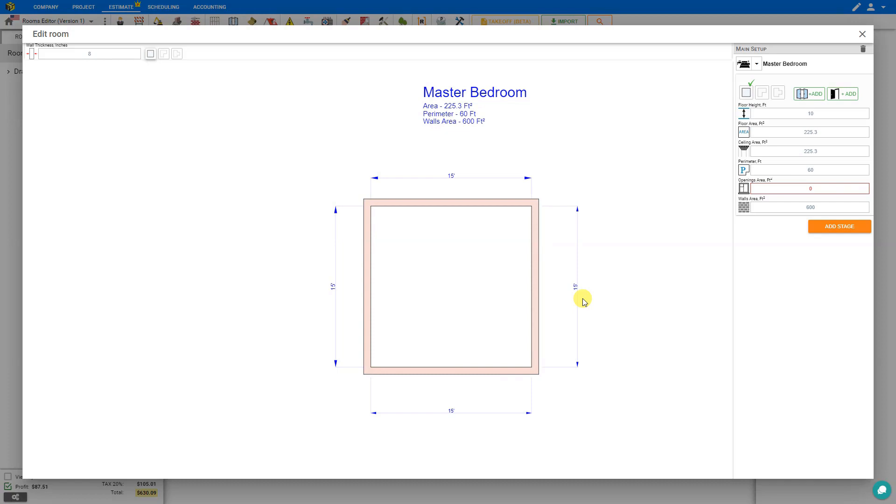
- Apply the T-Shape after trying the L-Shape, and stretch the upper wall segments to make the room about 15'-7" wide and 20'-5" long
{"action": "left_click", "coordinate": [761, 94]}
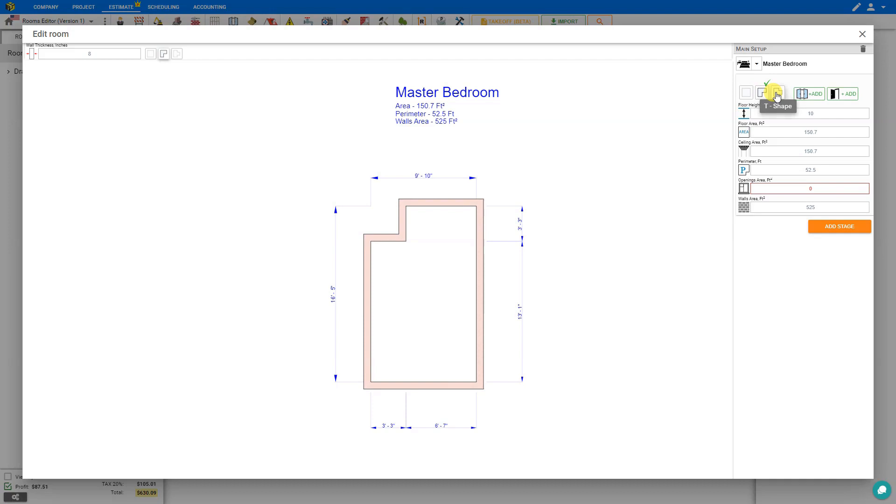
{"action": "left_click", "coordinate": [776, 94]}
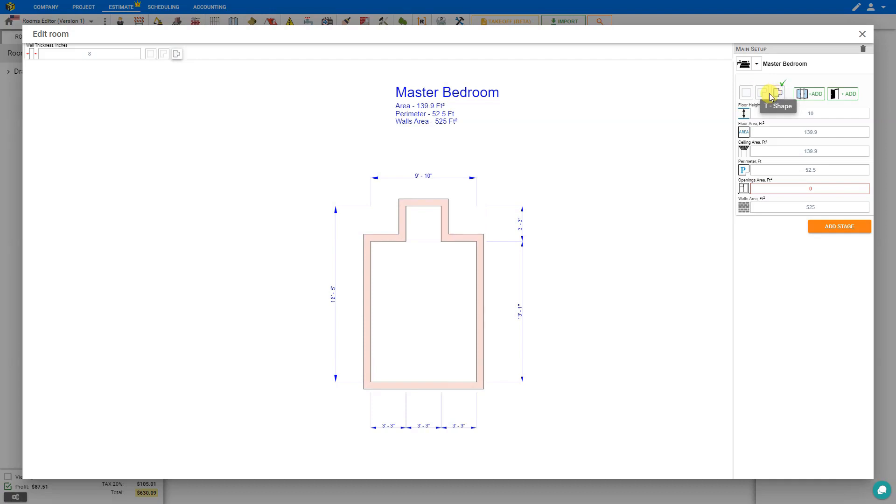
{"action": "left_click", "coordinate": [457, 236]}
{"action": "left_click_drag", "start_coordinate": [459, 224], "coordinate": [457, 160]}
{"action": "left_click", "coordinate": [399, 218]}
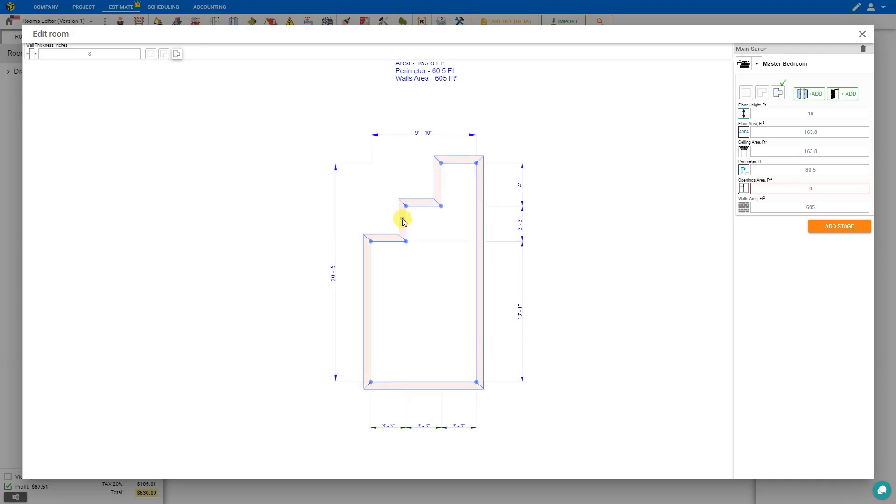
{"action": "left_click_drag", "start_coordinate": [400, 219], "coordinate": [305, 219]}
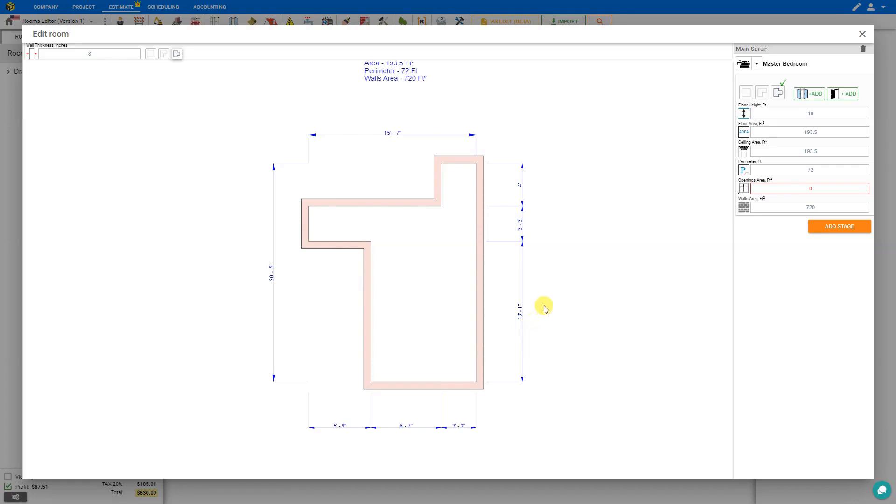
- Place 44-inch windows on the Master Bedroom's lower left wall, right wall and bottom wall
{"action": "left_click", "coordinate": [808, 98]}
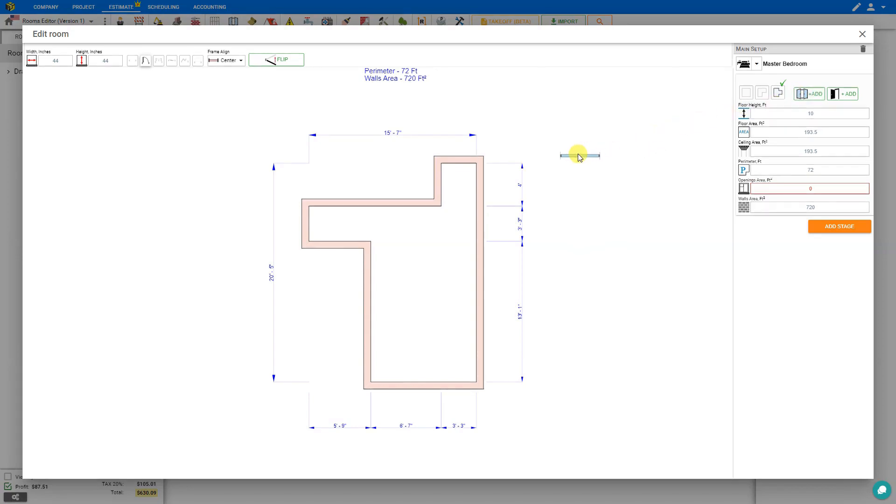
{"action": "left_click", "coordinate": [482, 214]}
{"action": "left_click_drag", "start_coordinate": [478, 239], "coordinate": [370, 312]}
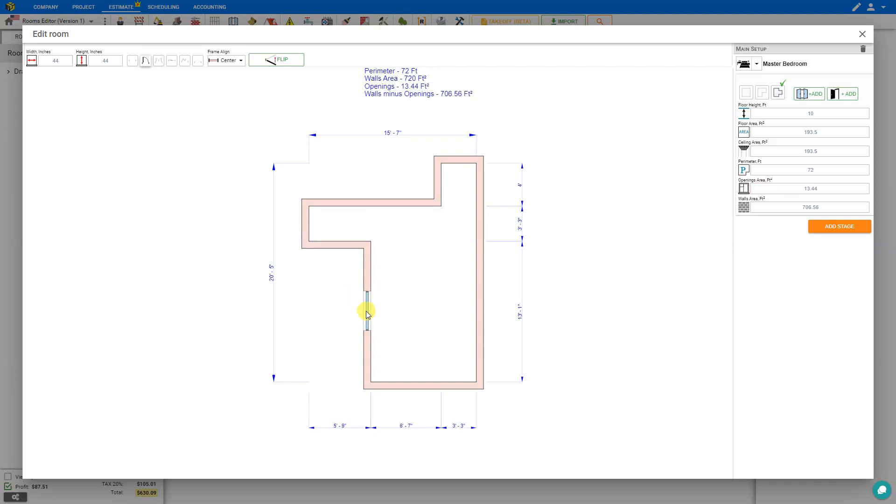
{"action": "key", "text": "ctrl+v"}
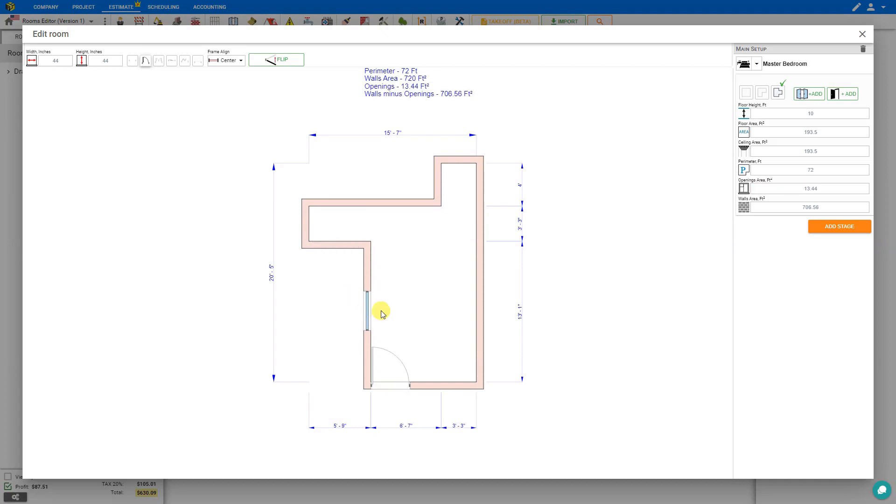
{"action": "left_click", "coordinate": [471, 313]}
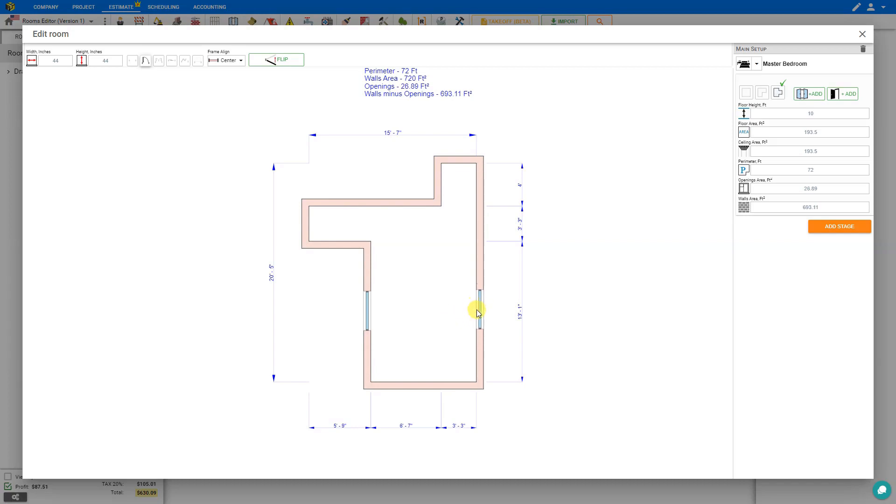
{"action": "key", "text": "ctrl+v"}
{"action": "left_click", "coordinate": [425, 385]}
{"action": "left_click", "coordinate": [425, 382]}
{"action": "left_click", "coordinate": [425, 370]}
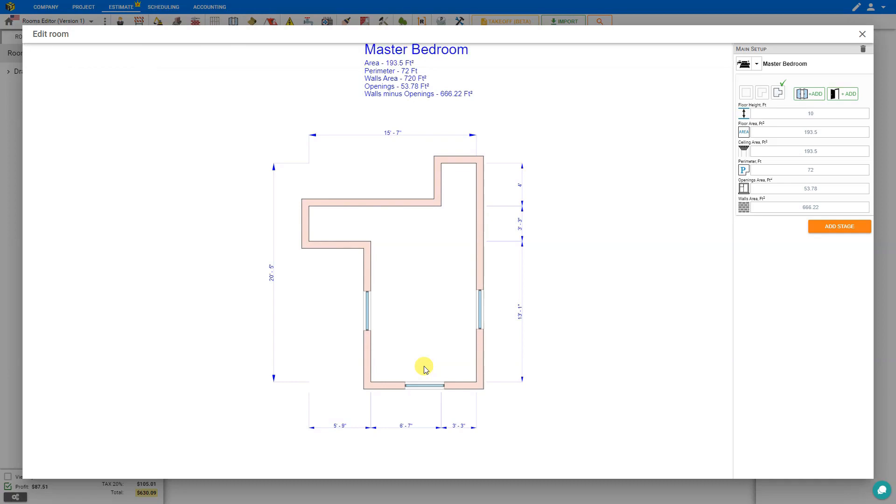
- Shift the left wall's window slightly downward and resize it to about 36.6 inches wide
{"action": "left_click", "coordinate": [368, 313]}
{"action": "mouse_move", "coordinate": [367, 312]}
{"action": "left_mouse_down"}
{"action": "mouse_move", "coordinate": [368, 295]}
{"action": "mouse_move", "coordinate": [368, 317]}
{"action": "left_mouse_up"}
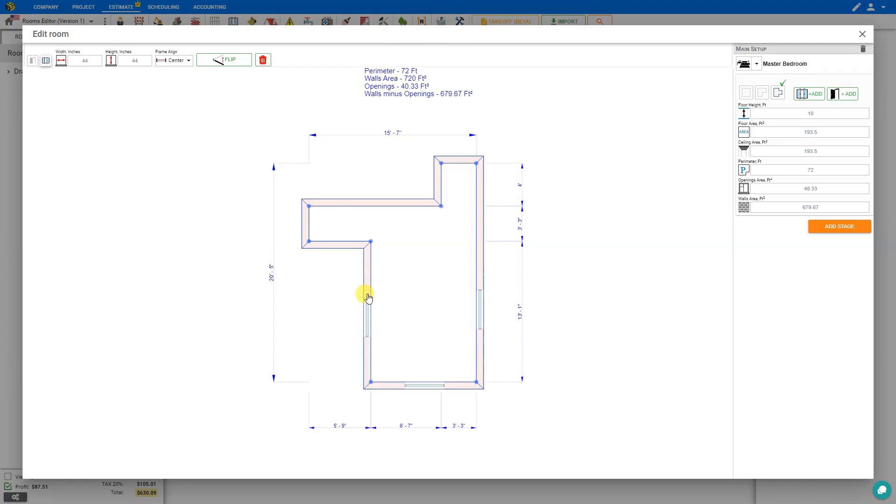
{"action": "left_click", "coordinate": [366, 296]}
{"action": "left_click_drag", "start_coordinate": [366, 299], "coordinate": [367, 332]}
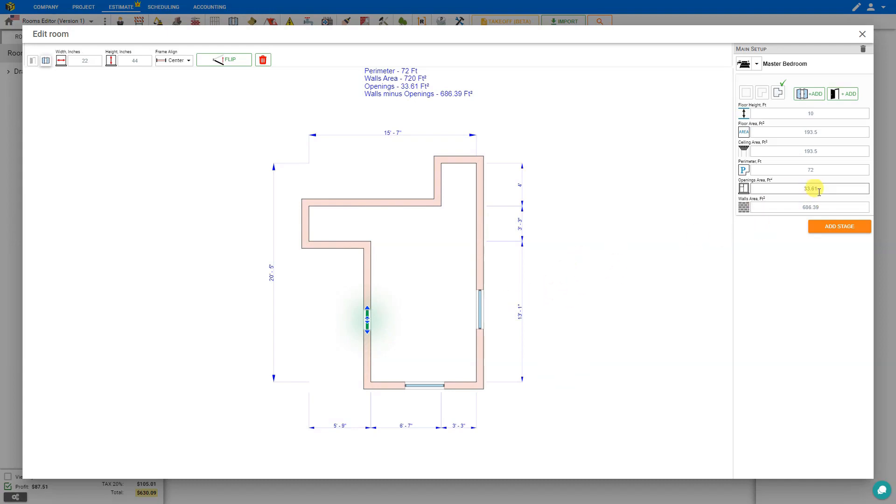
{"action": "left_click_drag", "start_coordinate": [366, 305], "coordinate": [366, 295]}
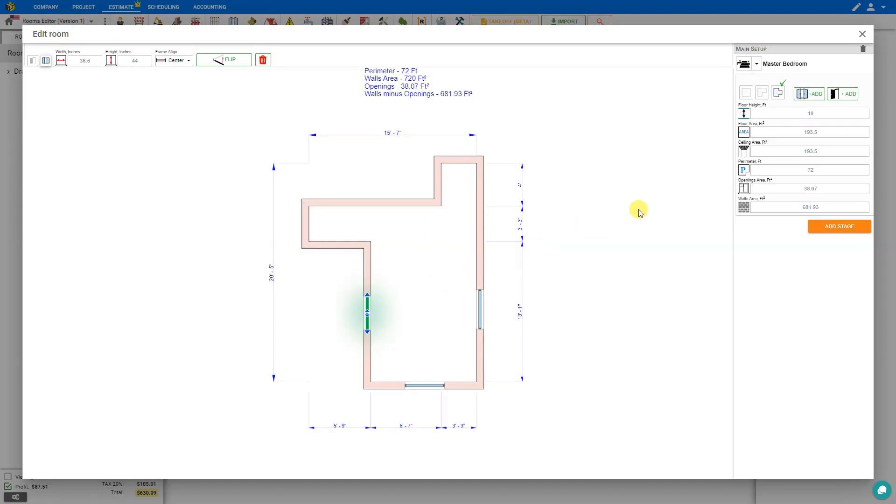
- Add a 30 by 80 inch door to the left alcove's end wall, with its swing opening into the room
{"action": "left_click", "coordinate": [846, 99]}
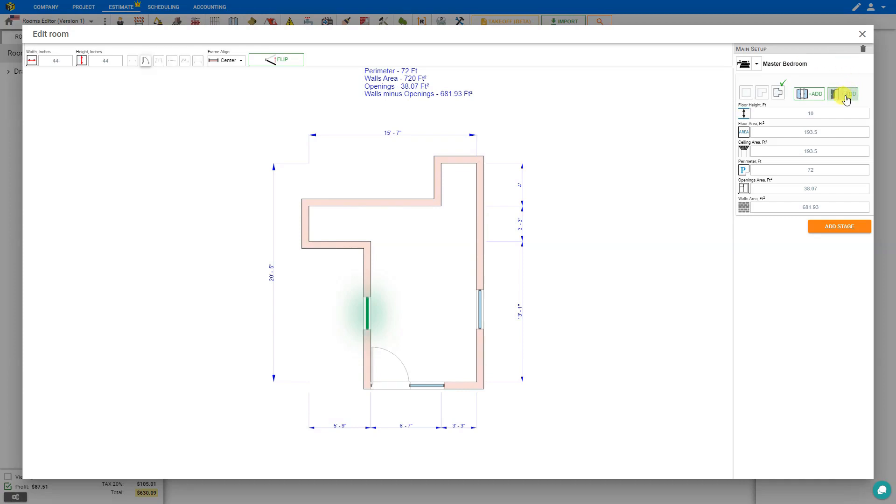
{"action": "left_click", "coordinate": [479, 223]}
{"action": "left_click_drag", "start_coordinate": [479, 223], "coordinate": [305, 228]}
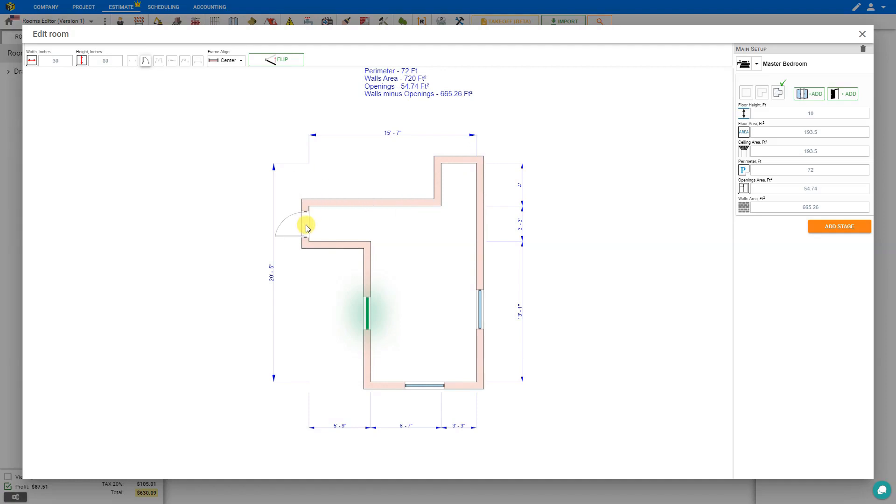
{"action": "left_click_drag", "start_coordinate": [307, 228], "coordinate": [306, 228]}
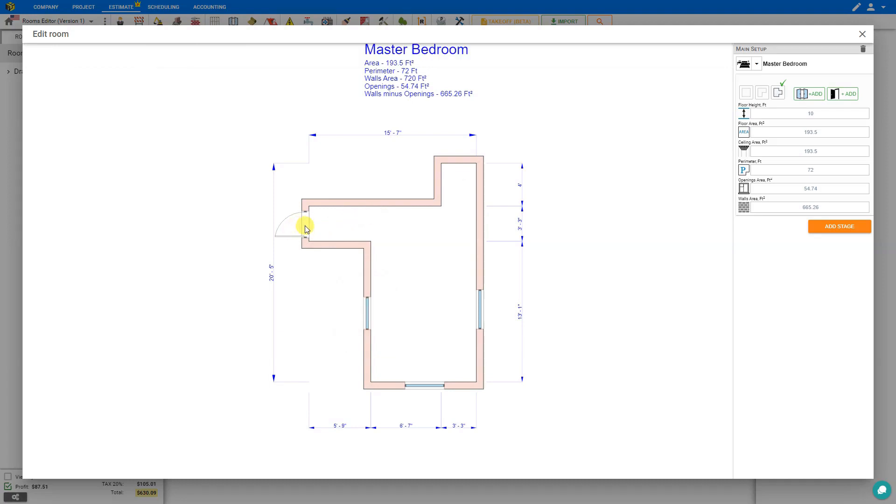
{"action": "left_click", "coordinate": [319, 227]}
{"action": "left_click", "coordinate": [292, 217]}
{"action": "left_click_drag", "start_coordinate": [332, 219], "coordinate": [289, 219]}
{"action": "left_click_drag", "start_coordinate": [287, 217], "coordinate": [322, 217]}
- Place 30-inch doors opening outward on the upper right wall and the top wall, and end door placement
{"action": "left_click", "coordinate": [320, 233]}
{"action": "left_click_drag", "start_coordinate": [320, 234], "coordinate": [460, 160]}
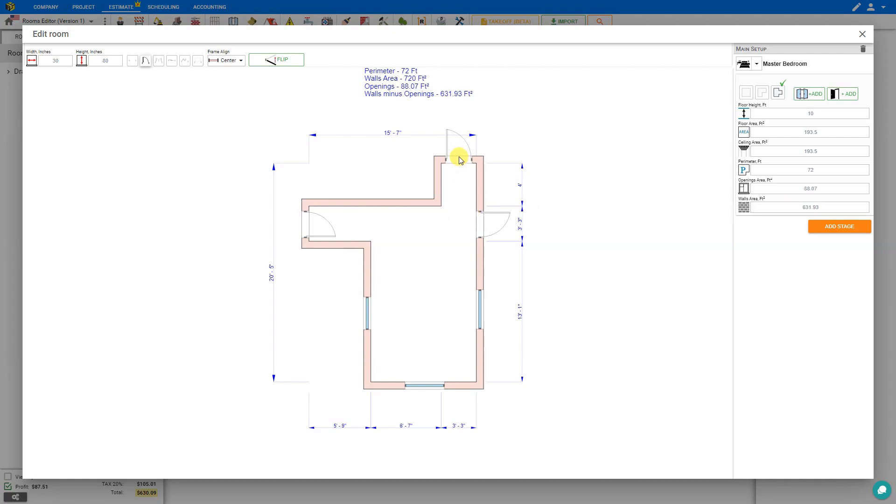
{"action": "left_click_drag", "start_coordinate": [459, 160], "coordinate": [459, 160]}
{"action": "left_click", "coordinate": [459, 160]}
{"action": "left_click", "coordinate": [469, 160]}
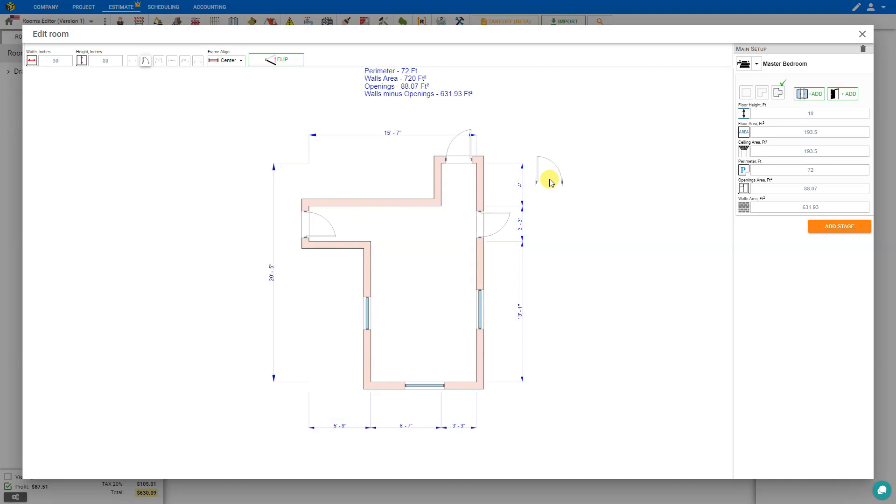
{"action": "key", "text": "Escape"}
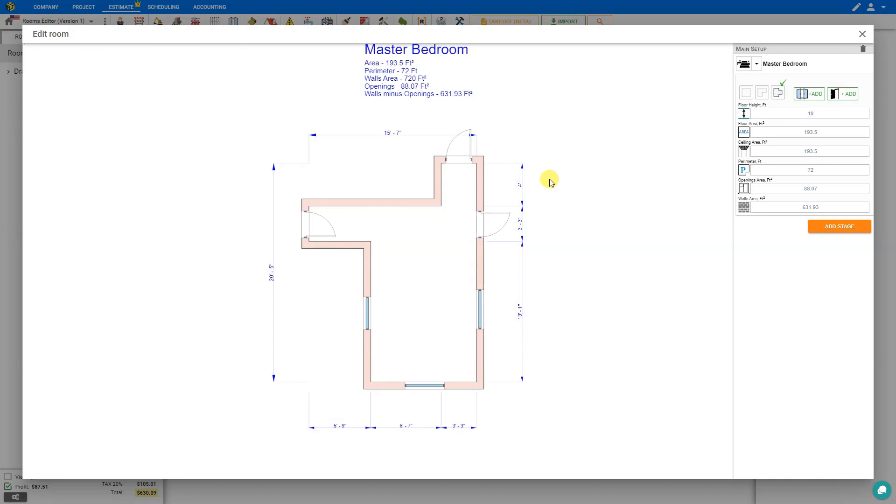
- Widen the top wall's door to about 30.3 inches and close the room editor
{"action": "left_click", "coordinate": [459, 159]}
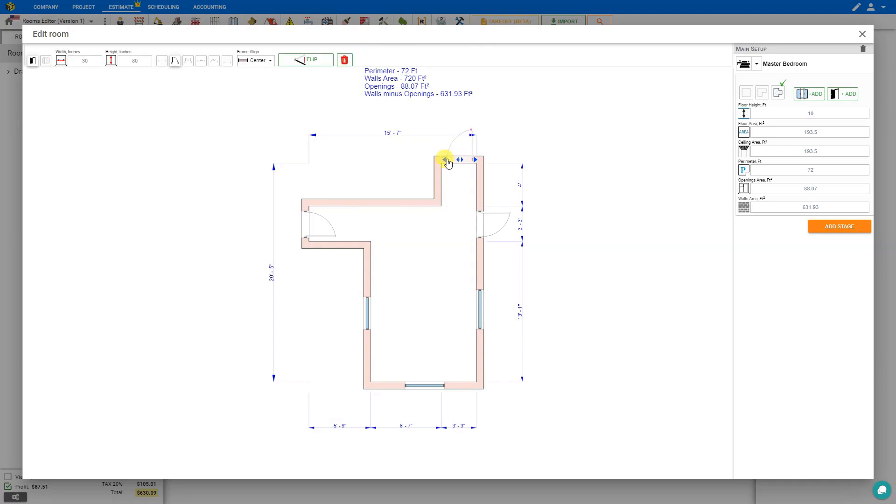
{"action": "left_click_drag", "start_coordinate": [445, 159], "coordinate": [444, 159]}
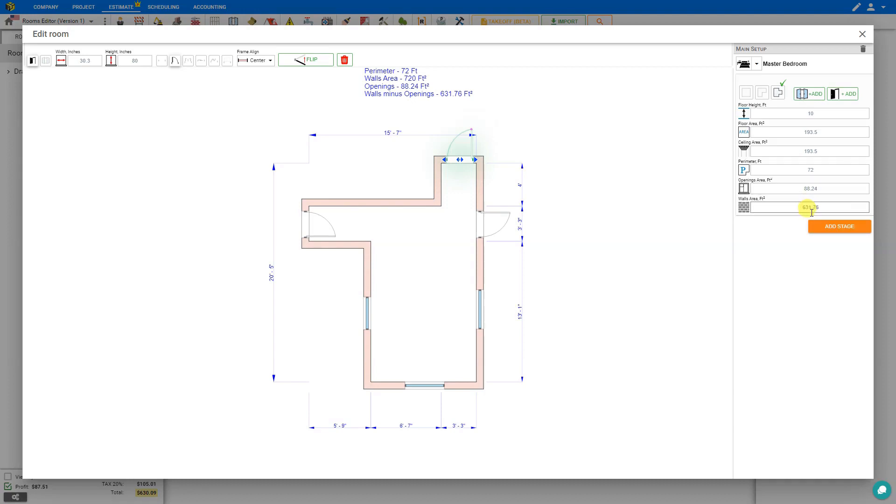
{"action": "left_click", "coordinate": [862, 34]}
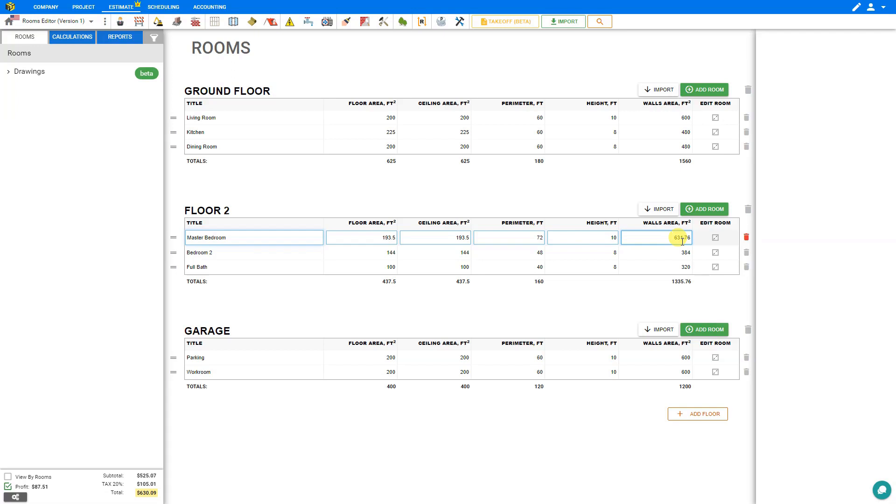
- Open the ceiling area calculator in the Painting calculation and add the Master Bedroom's walls area
{"action": "left_click", "coordinate": [72, 37]}
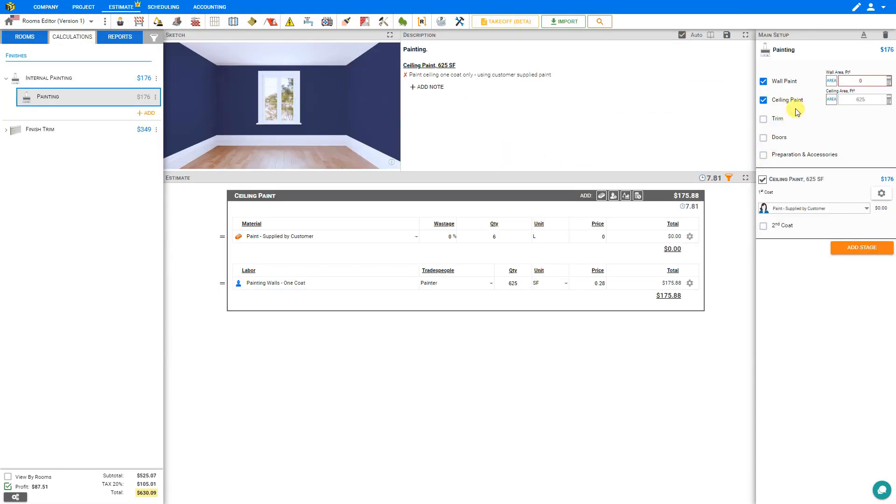
{"action": "left_click", "coordinate": [888, 101]}
{"action": "left_click", "coordinate": [476, 443]}
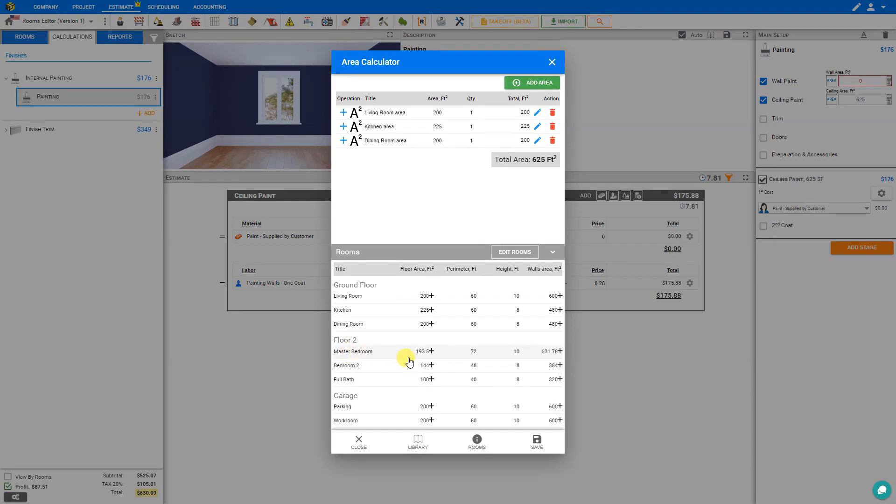
{"action": "left_click", "coordinate": [559, 351]}
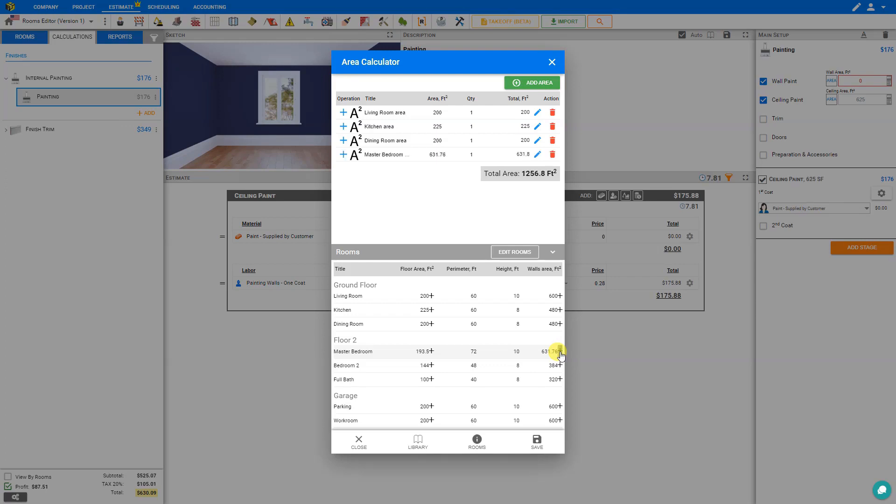